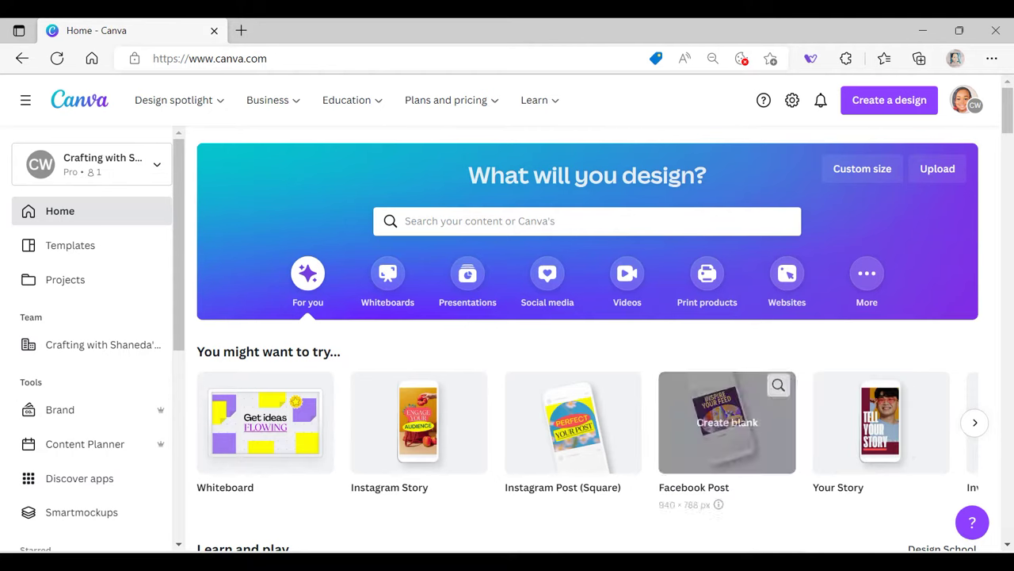
Step: Switch to the open PRINCESS AND FROG design and examine its activity pages from page 7 back to page 1
mouse_move(629, 561)
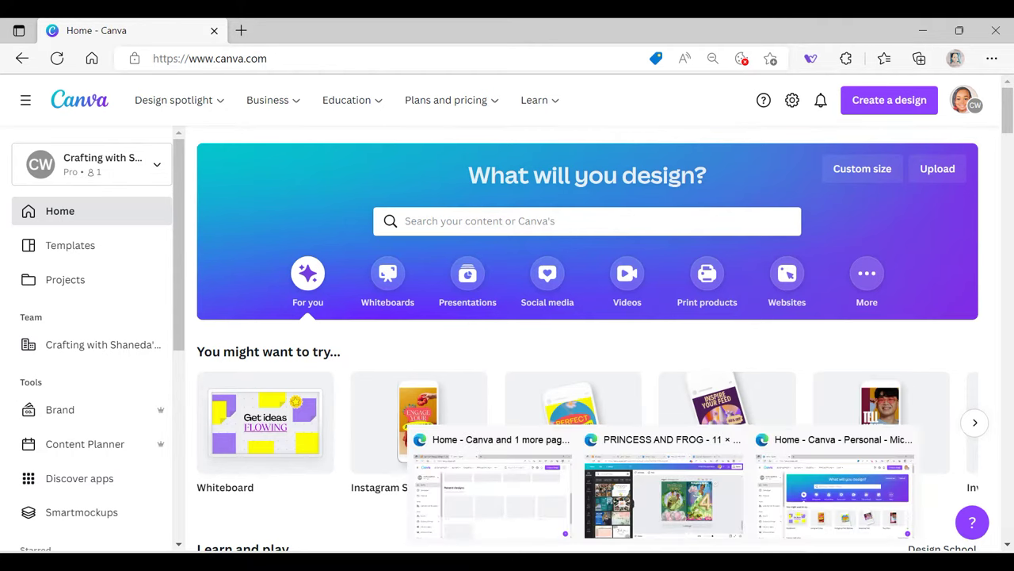
left_click(650, 544)
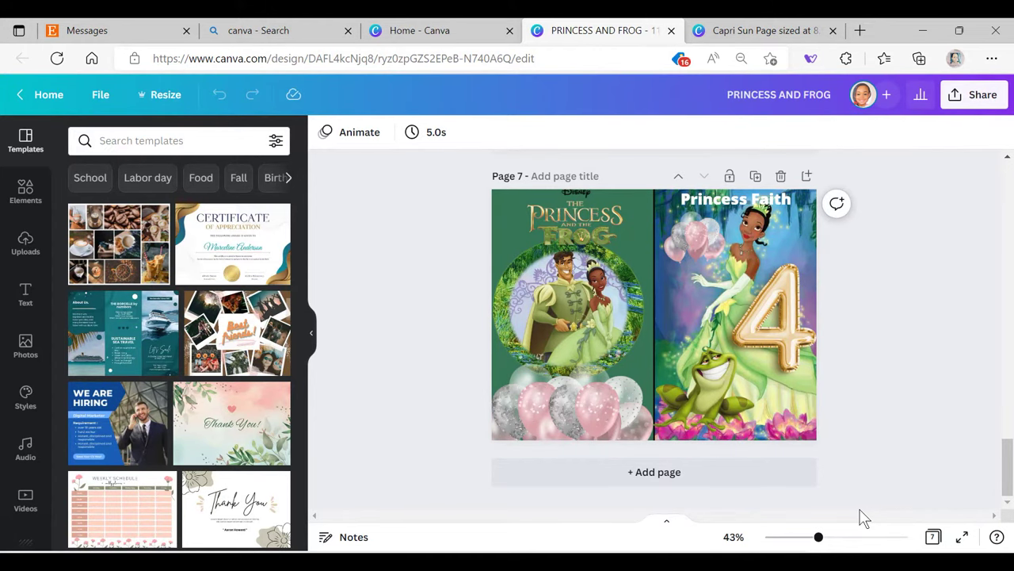
scroll(864, 517, "up", 3)
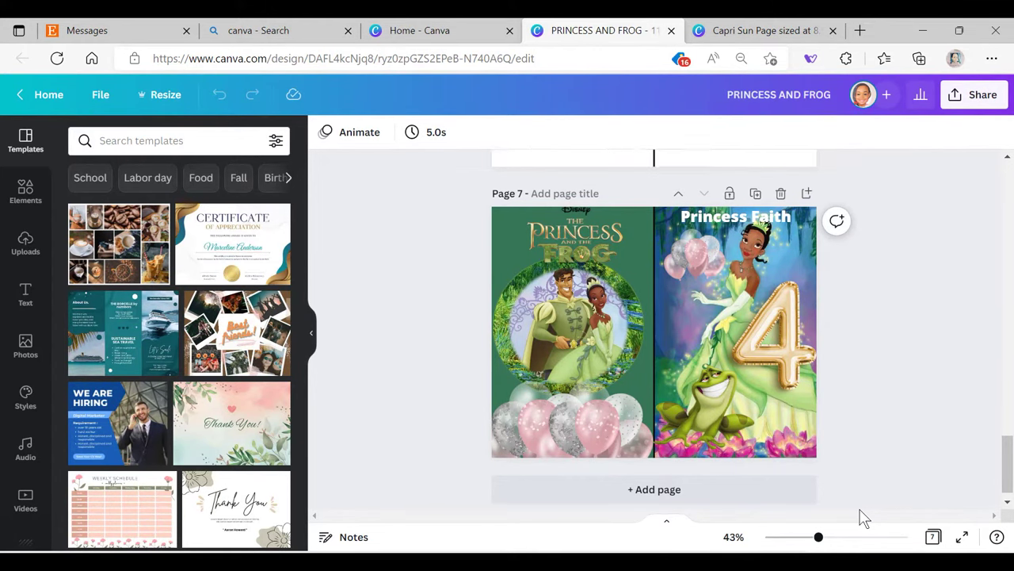
scroll(863, 517, "up", 2)
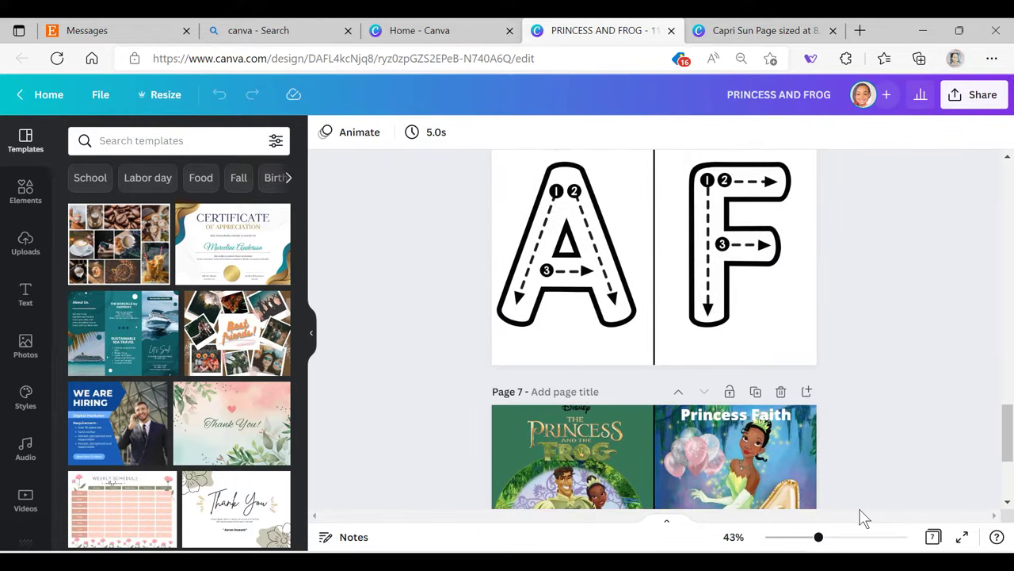
scroll(864, 518, "up", 3)
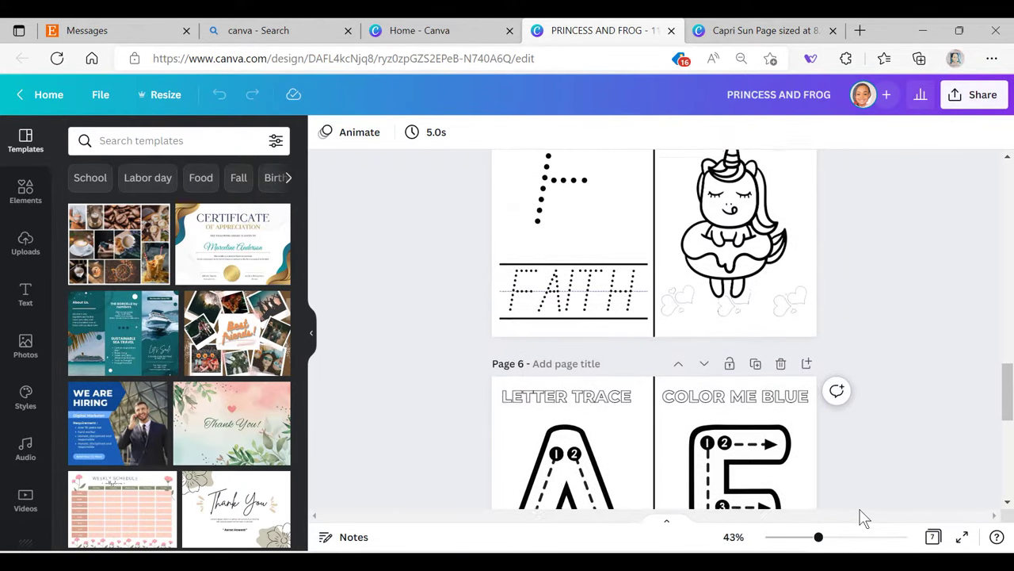
scroll(864, 517, "up", 4)
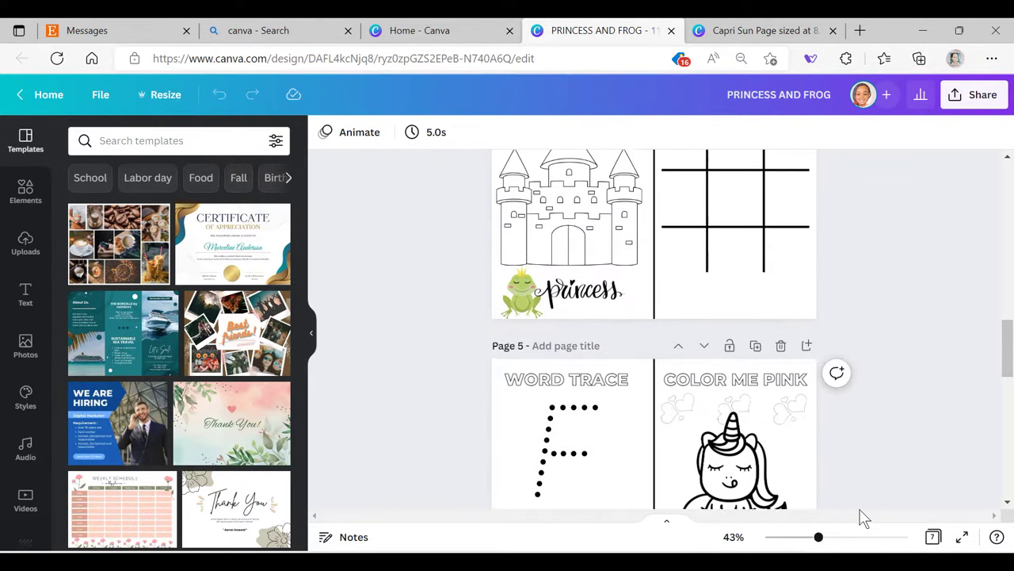
scroll(864, 515, "up", 5)
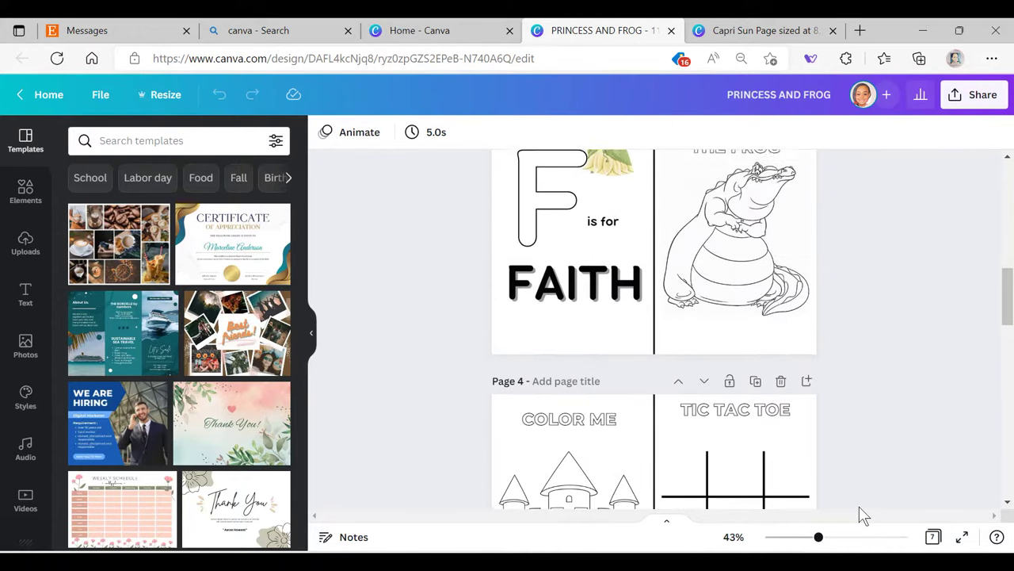
scroll(864, 515, "up", 3)
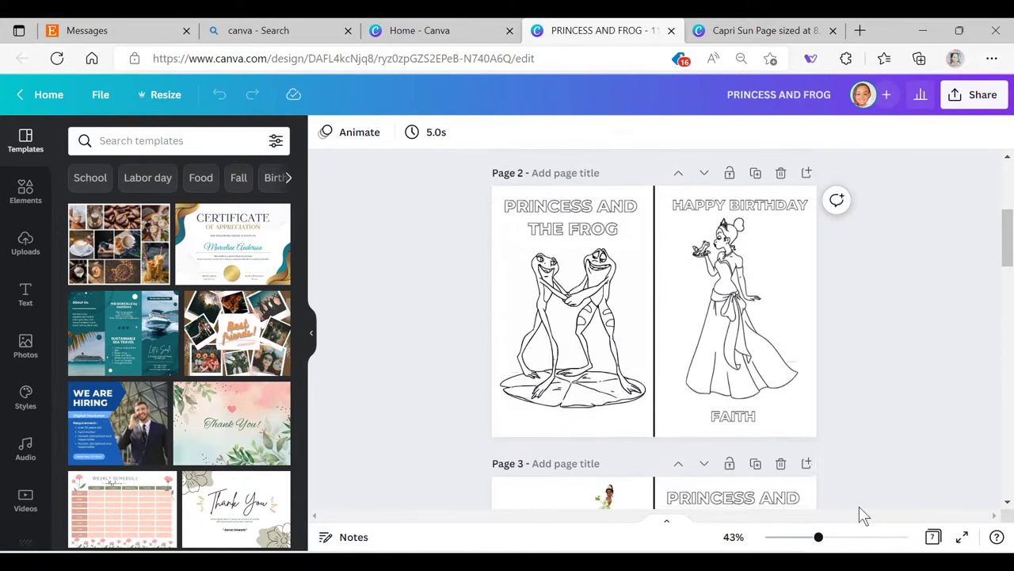
scroll(864, 515, "up", 4)
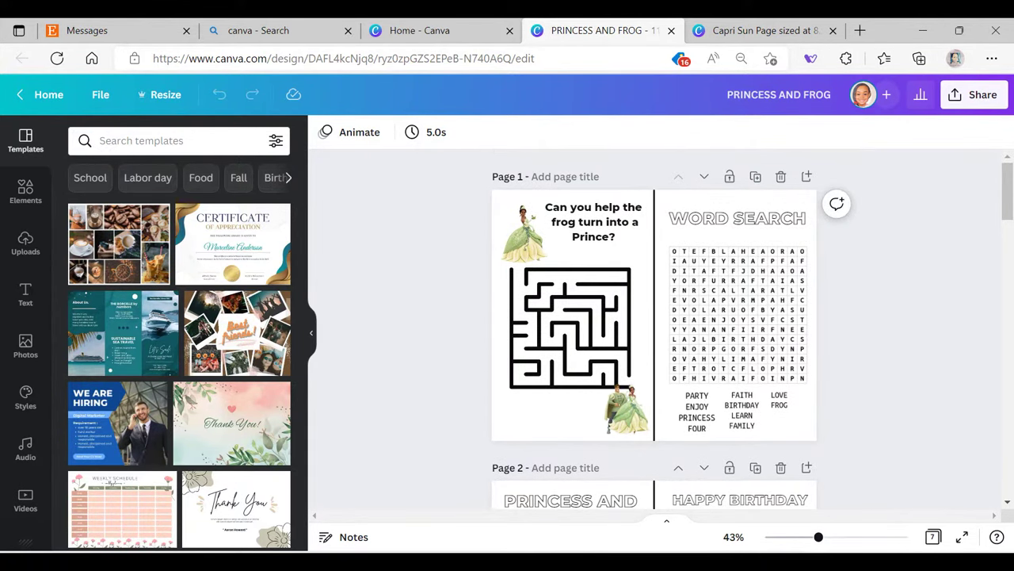
Step: Return to the Canva home page and create a new custom-size design 11 in wide and 8.5 in high
left_click(664, 563)
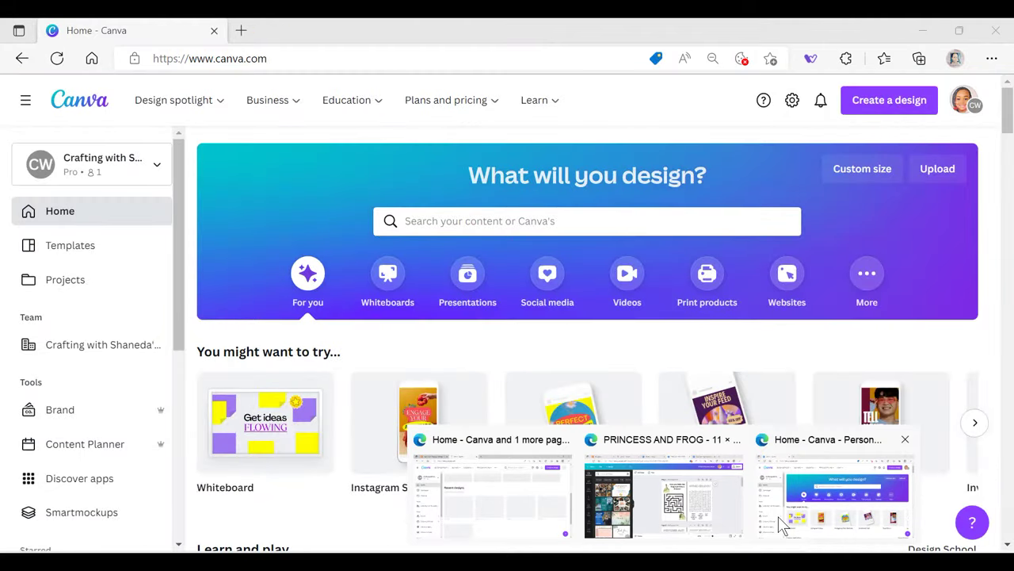
left_click(780, 519)
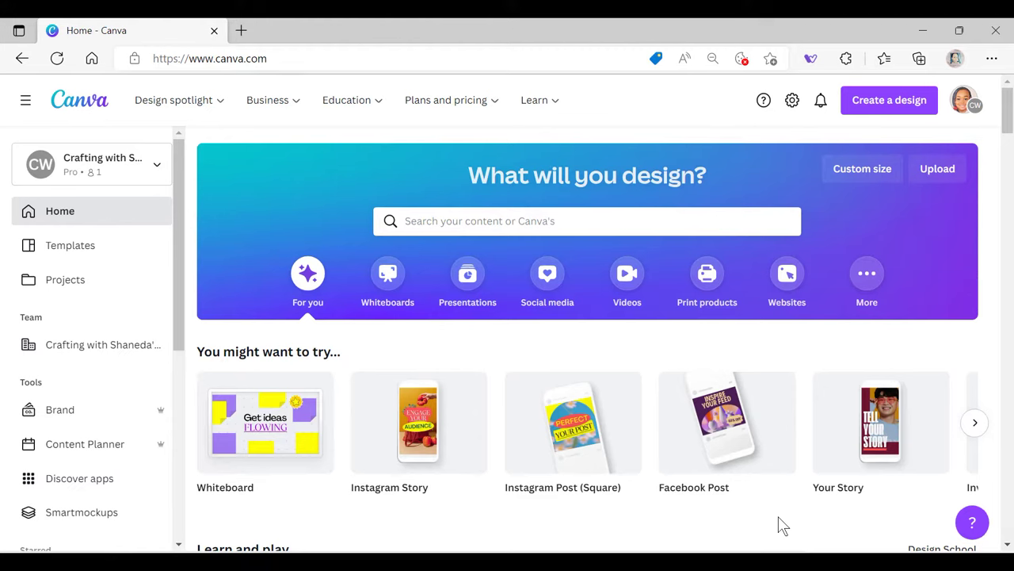
left_click(863, 100)
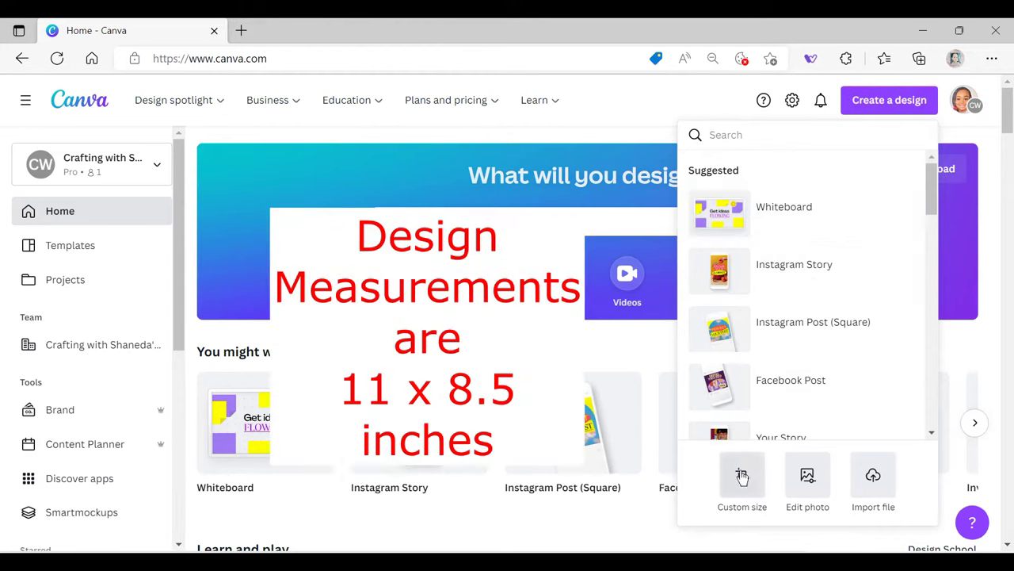
left_click(742, 475)
left_click(881, 197)
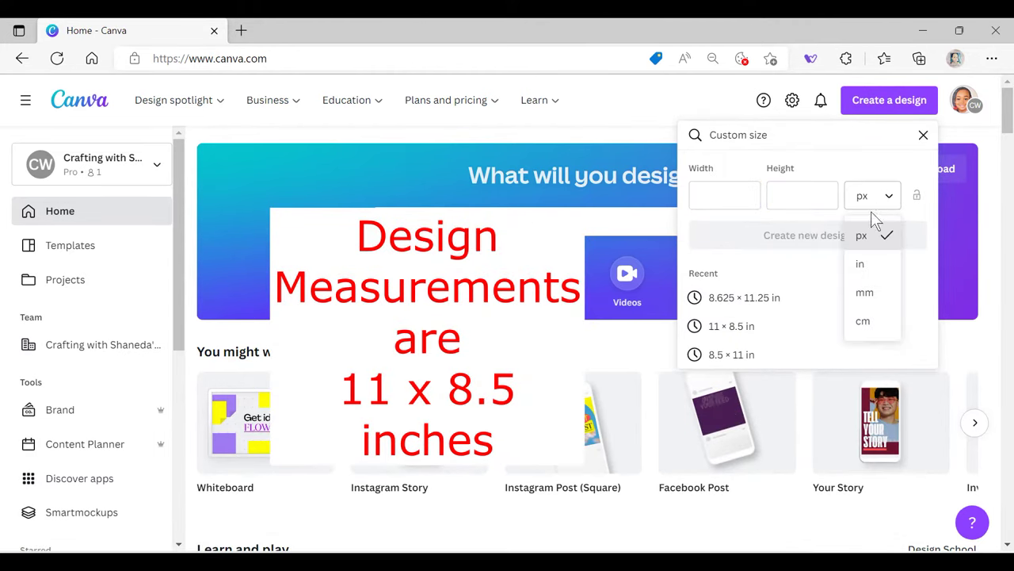
left_click(859, 264)
left_click(722, 198)
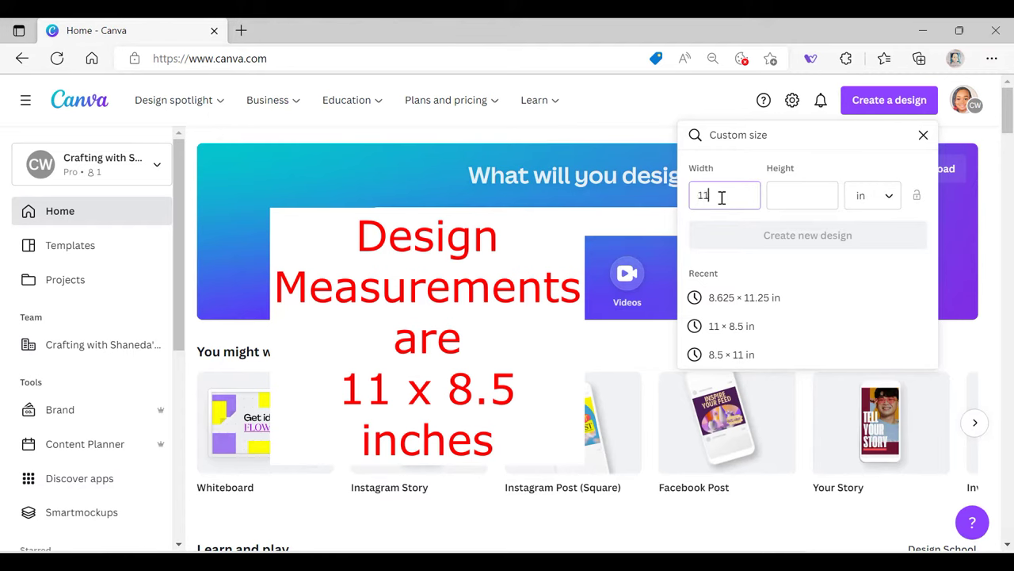
key("Tab")
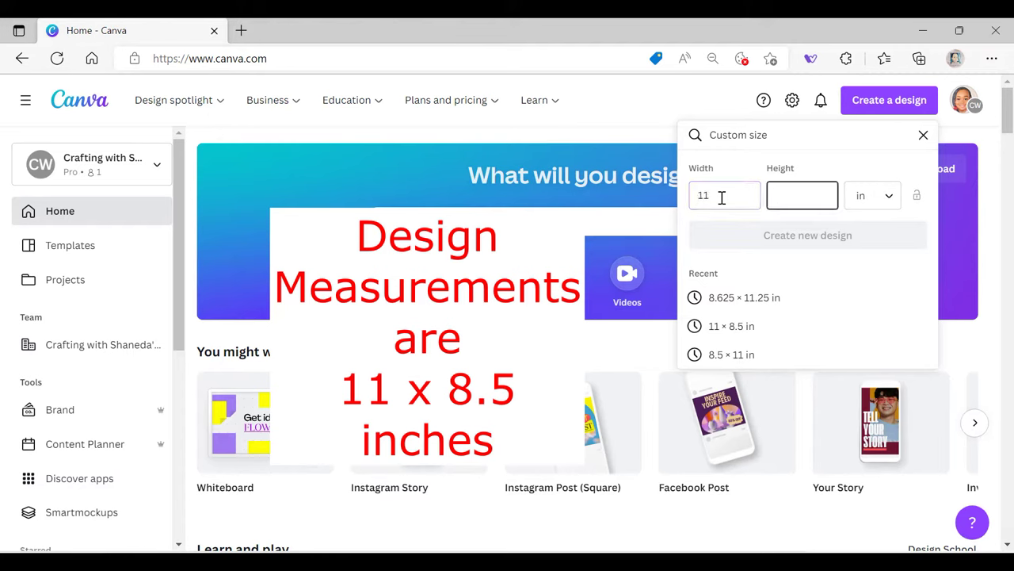
type("8.5")
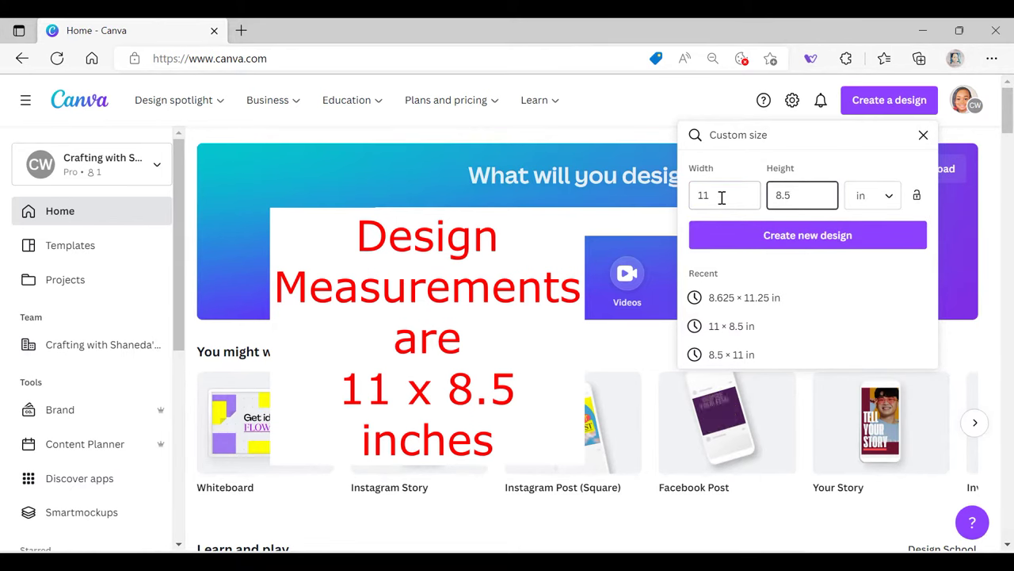
left_click(751, 236)
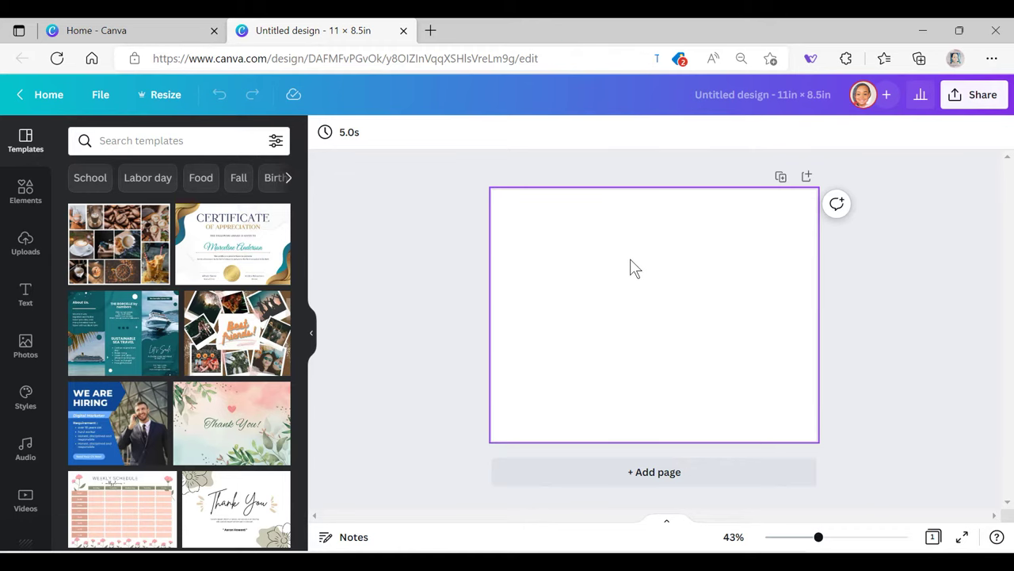
Step: Add a plain line, rotate it vertical and stretch it over the full page height as a centre divider
left_click(25, 192)
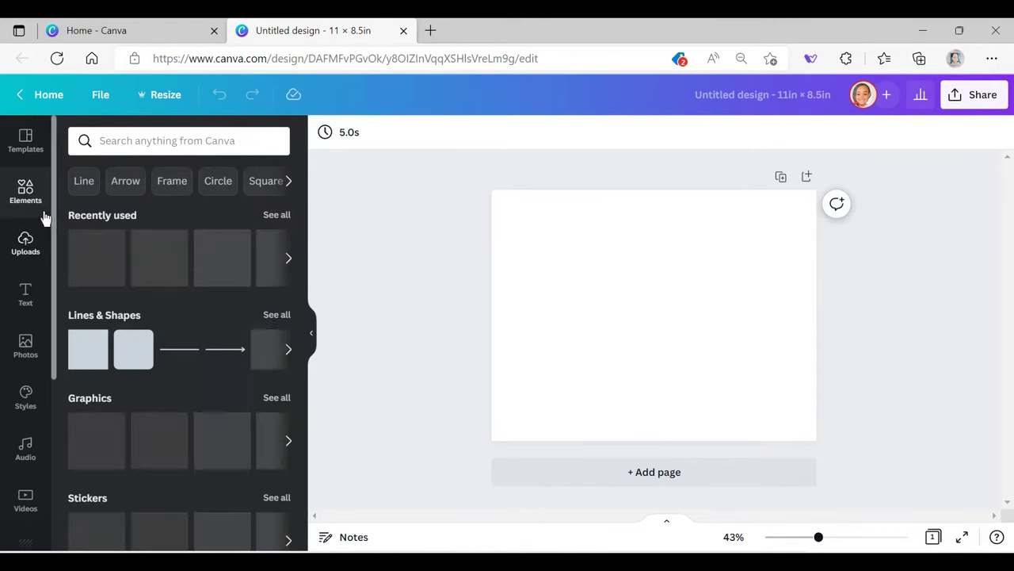
left_click(190, 349)
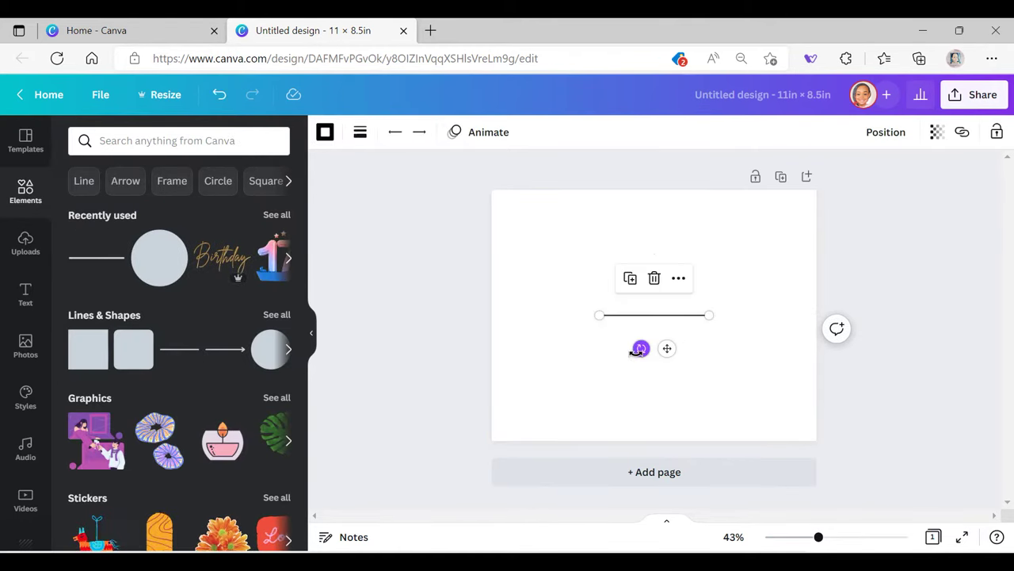
mouse_move(641, 348)
left_mouse_down()
mouse_move(610, 324)
mouse_move(602, 299)
left_mouse_up()
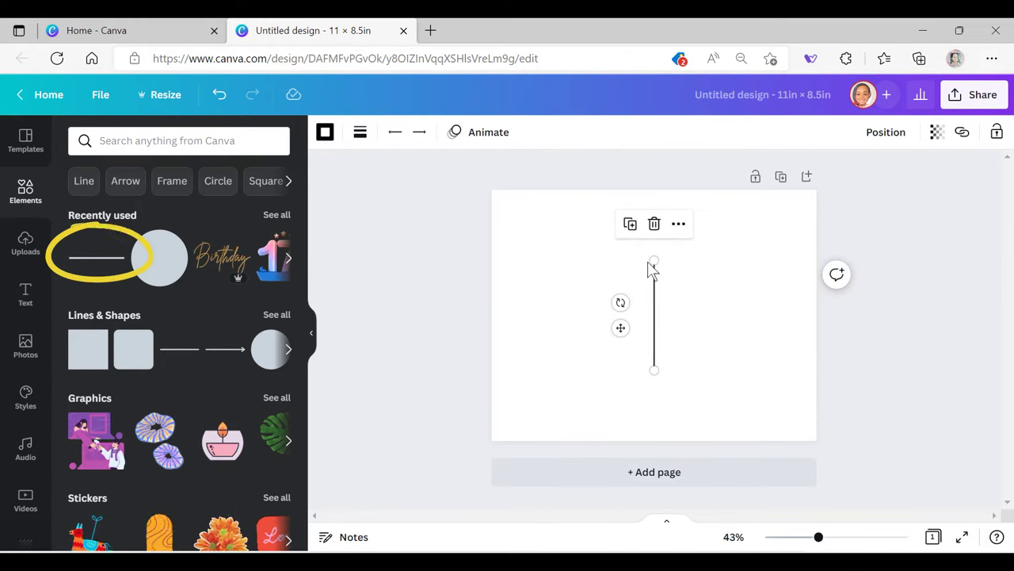
left_click_drag(653, 261, 653, 190)
left_click_drag(654, 368, 656, 441)
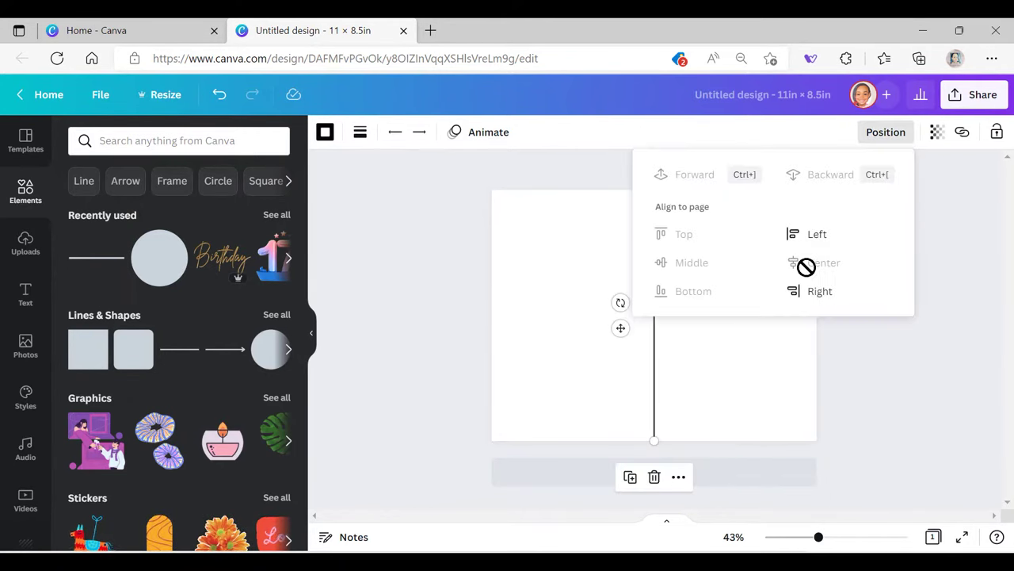
left_click(723, 413)
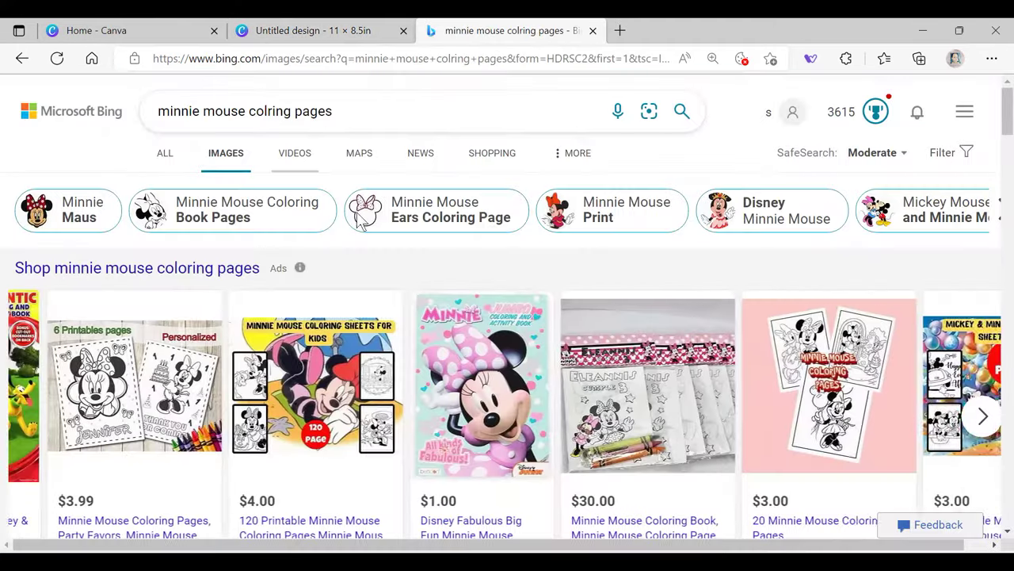
Step: Look through the Bing image results for Minnie Mouse coloring pages to find a suitable birthday drawing
scroll(433, 281, "down", 3)
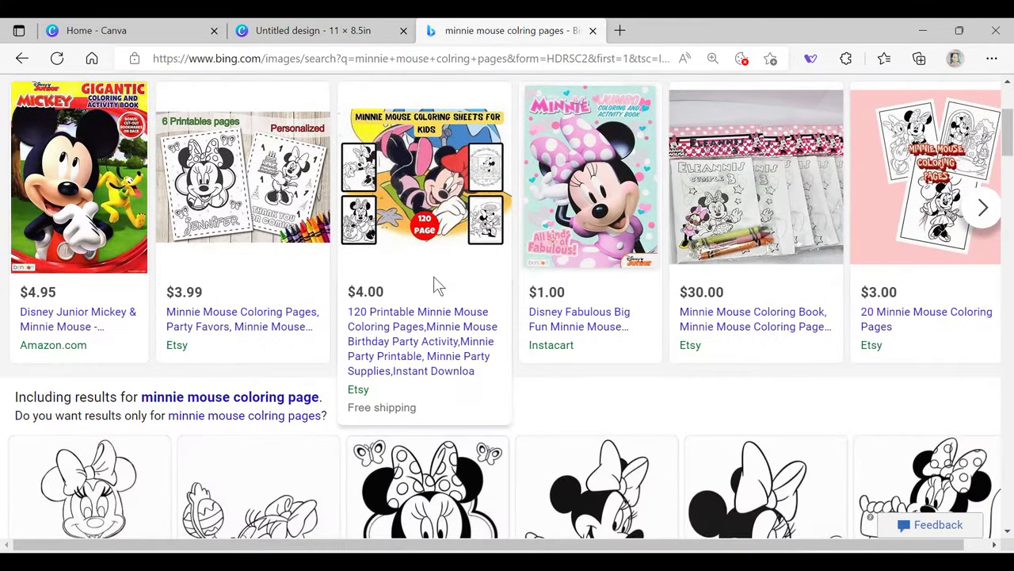
scroll(434, 281, "down", 4)
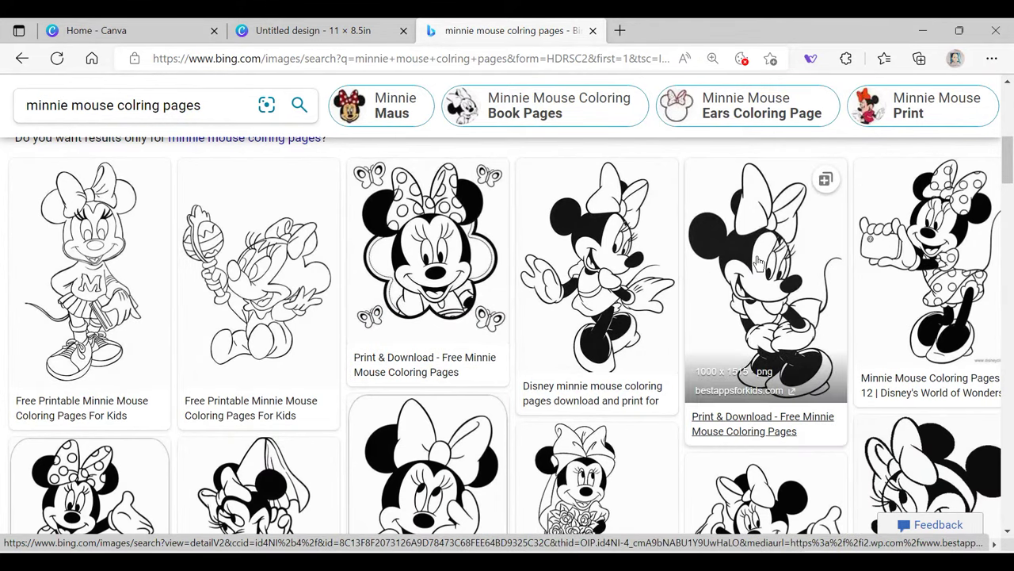
scroll(759, 263, "down", 1)
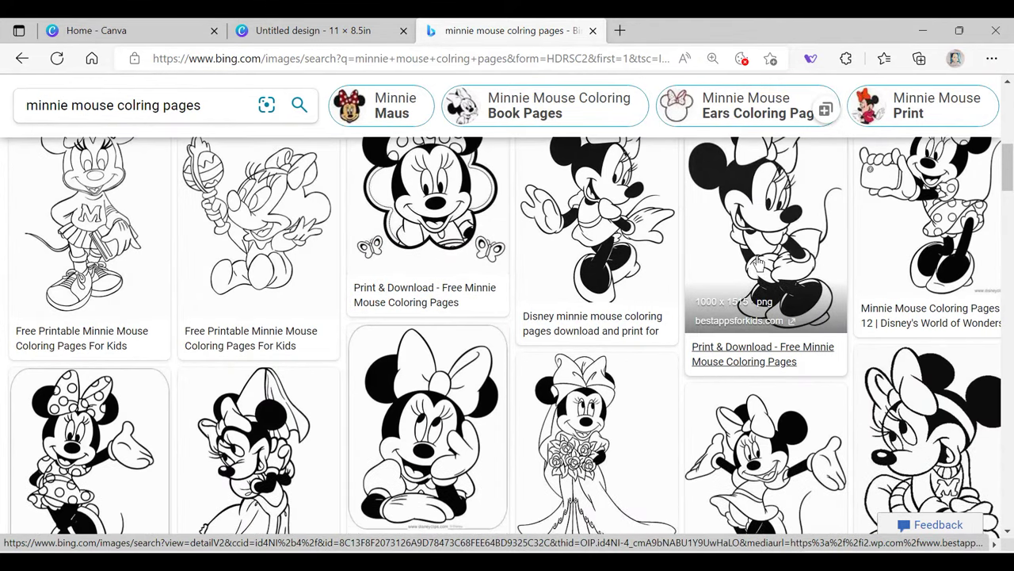
scroll(759, 263, "down", 1)
scroll(758, 263, "down", 2)
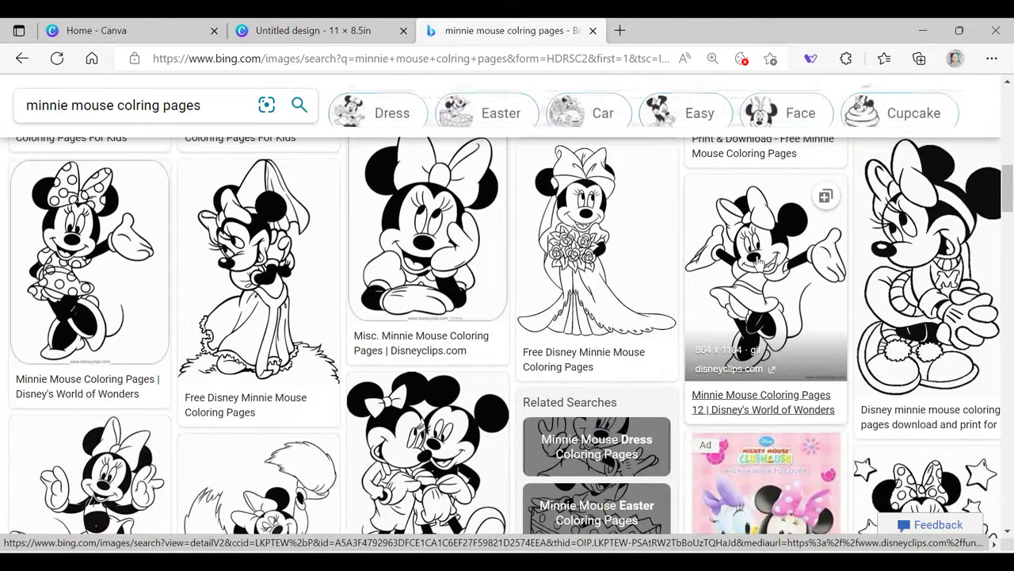
scroll(759, 263, "down", 1)
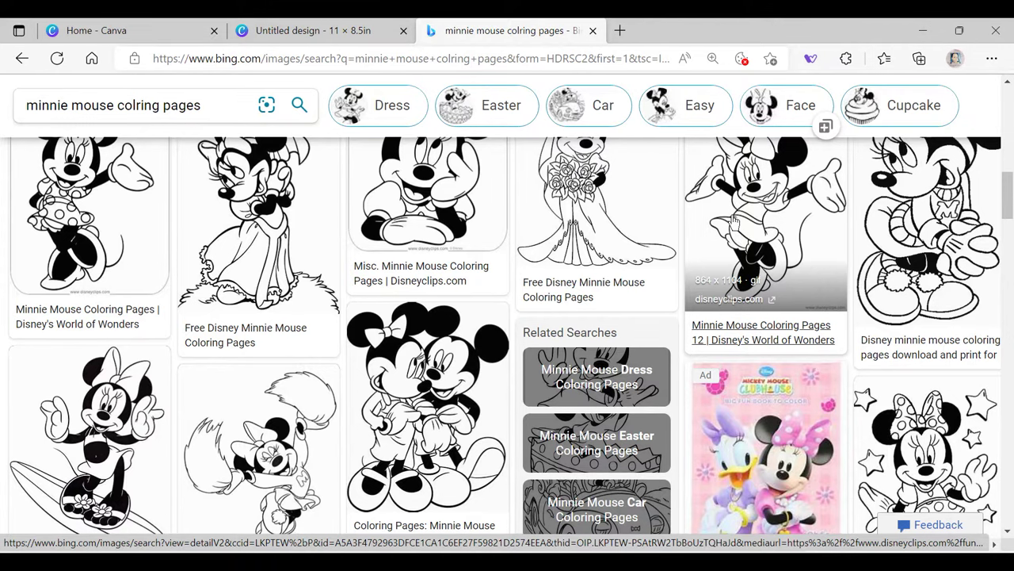
scroll(735, 225, "down", 5)
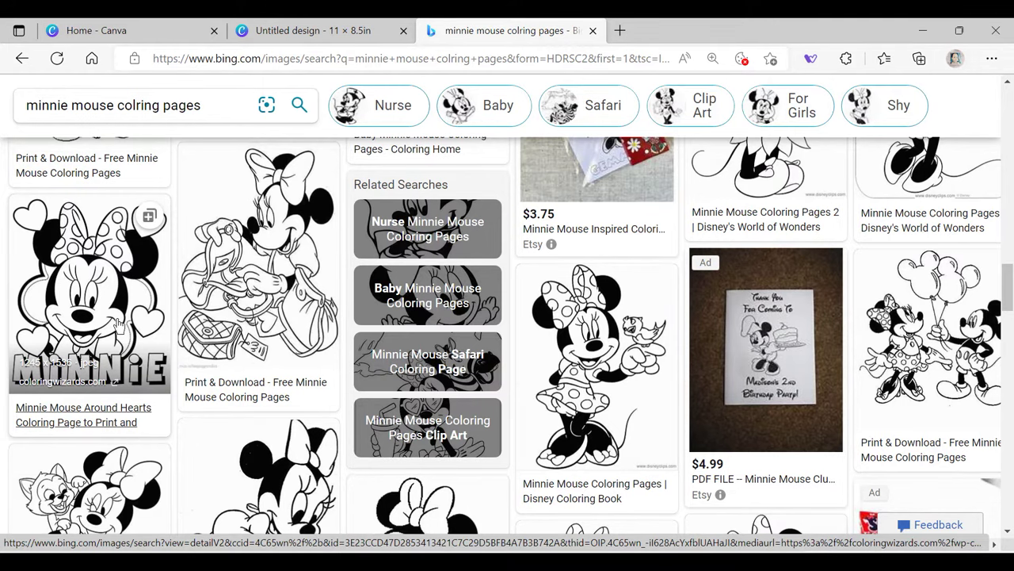
scroll(249, 321, "down", 3)
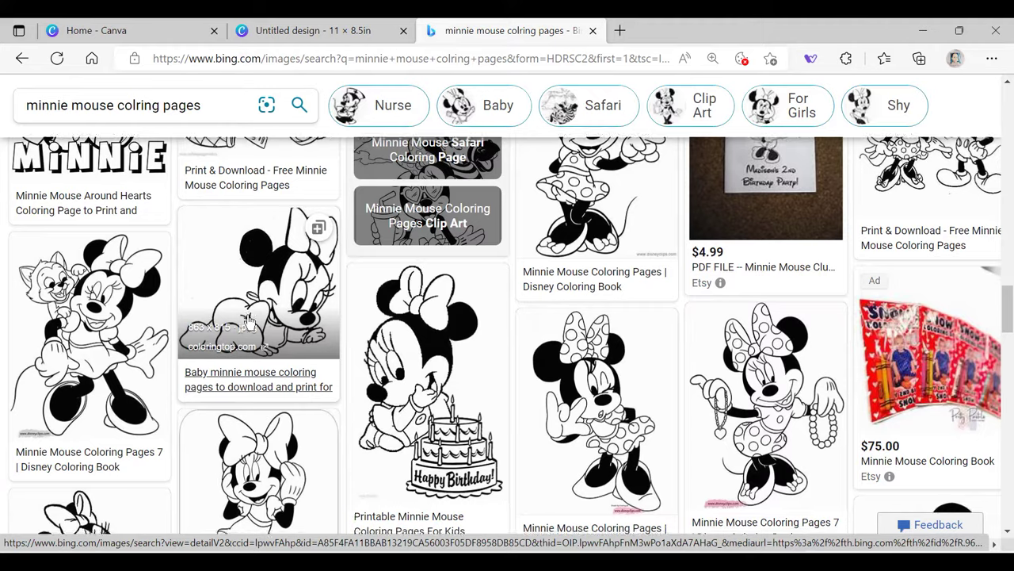
scroll(248, 320, "down", 3)
scroll(249, 321, "down", 4)
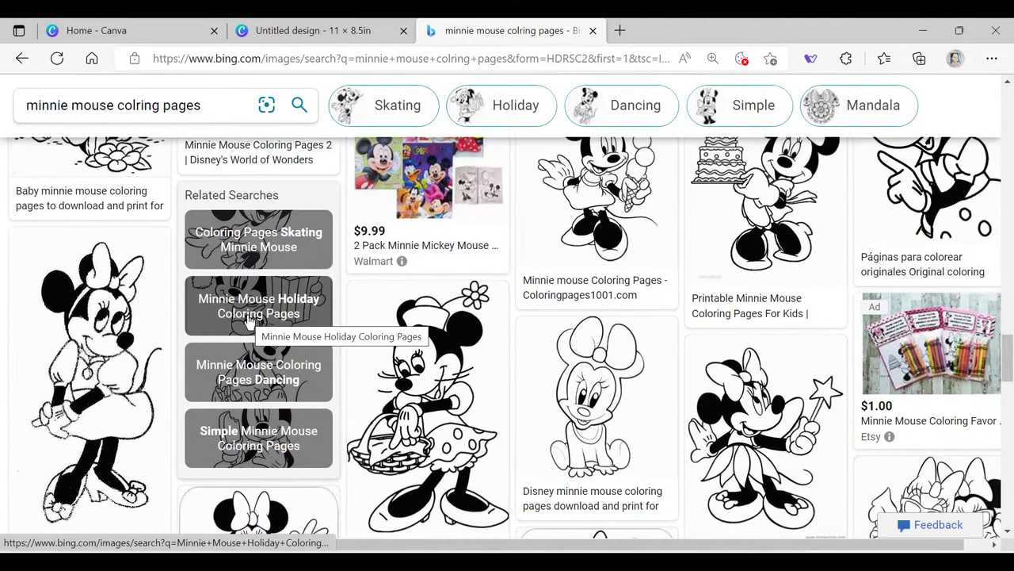
Step: Copy the drawing of Minnie Mouse holding a tiered birthday cake and paste it into the untitled 11 × 8.5 in Canva design
scroll(248, 321, "up", 1)
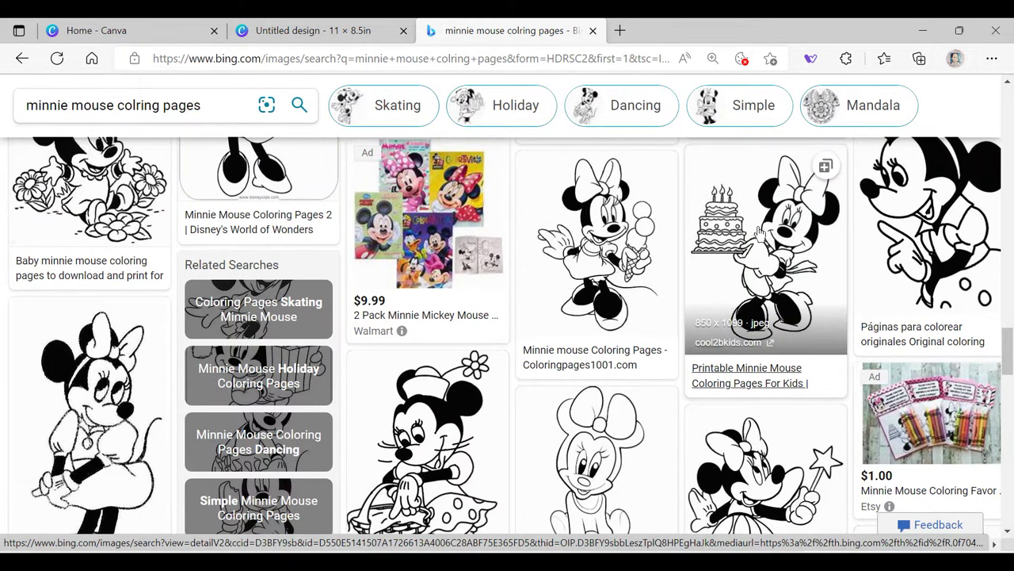
scroll(776, 332, "up", 2)
right_click(776, 333)
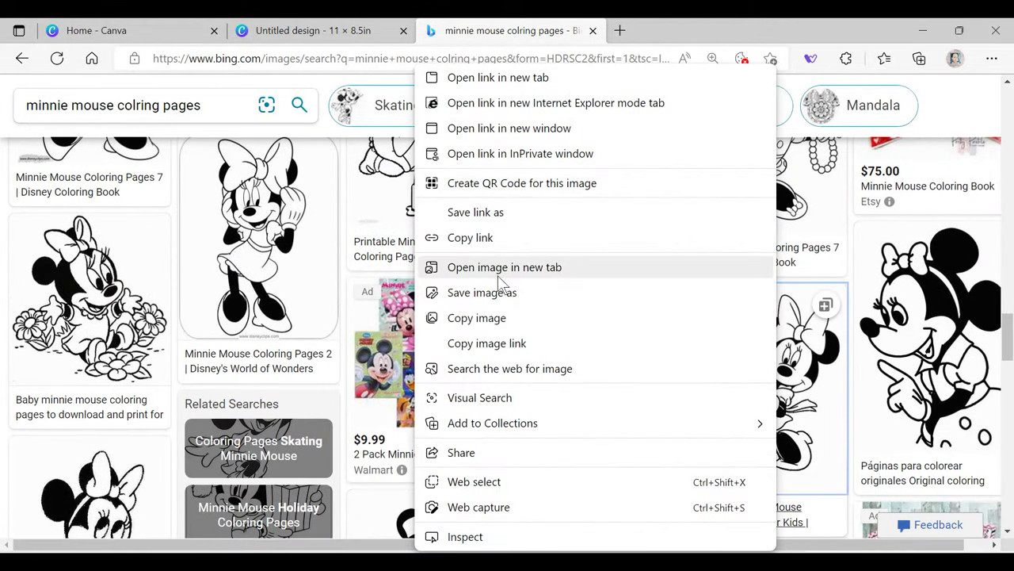
left_click(503, 317)
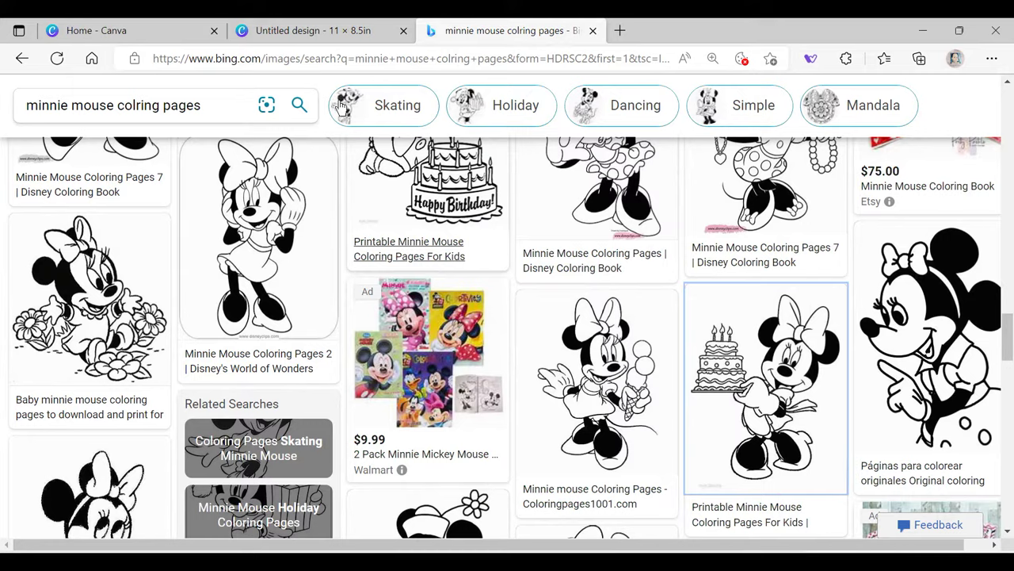
left_click(339, 31)
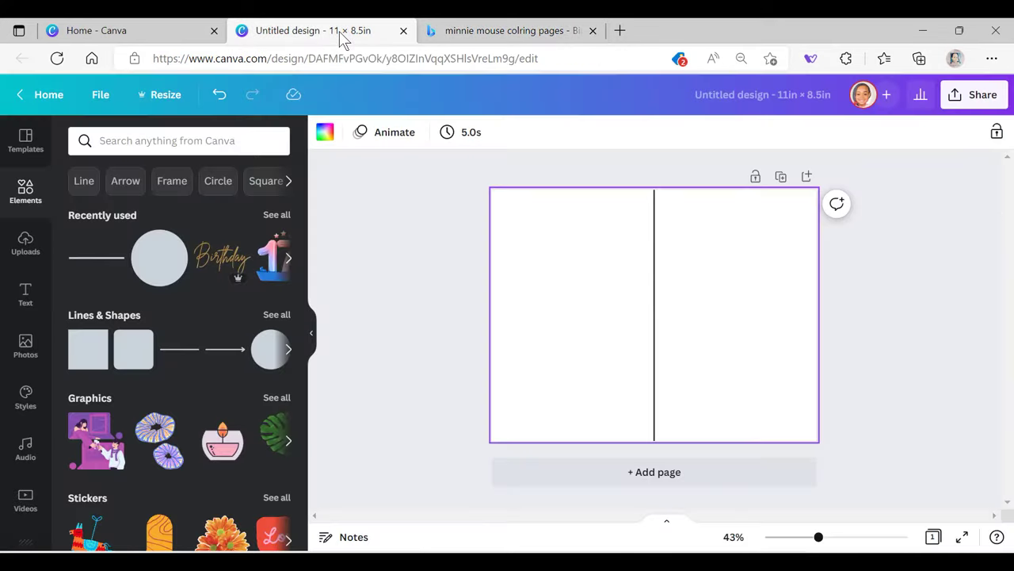
right_click(711, 273)
left_click(748, 312)
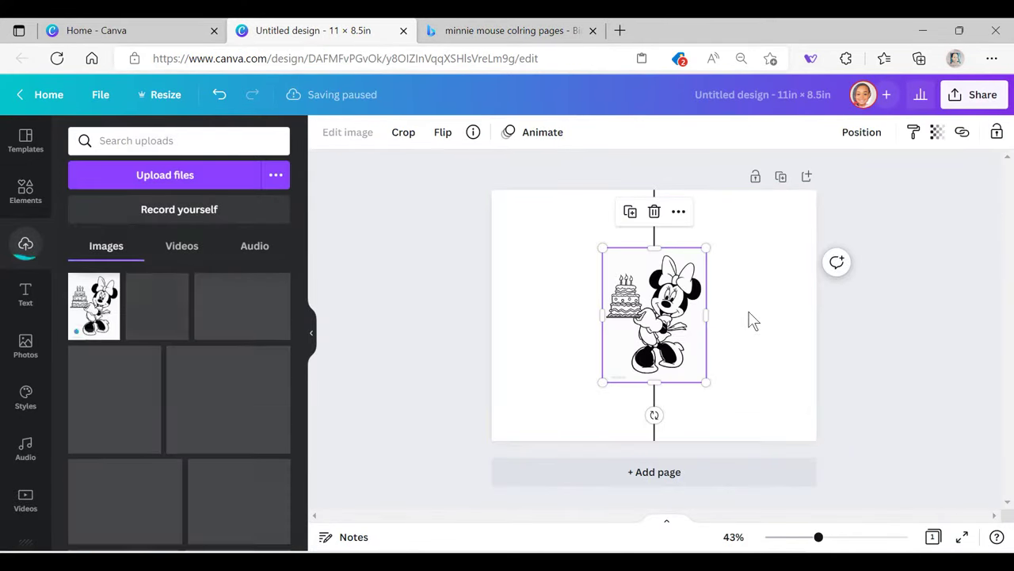
Step: Enlarge the cake drawing on the right half of page 1 and extend the design to three pages with the same centre divider
left_click_drag(672, 331, 752, 273)
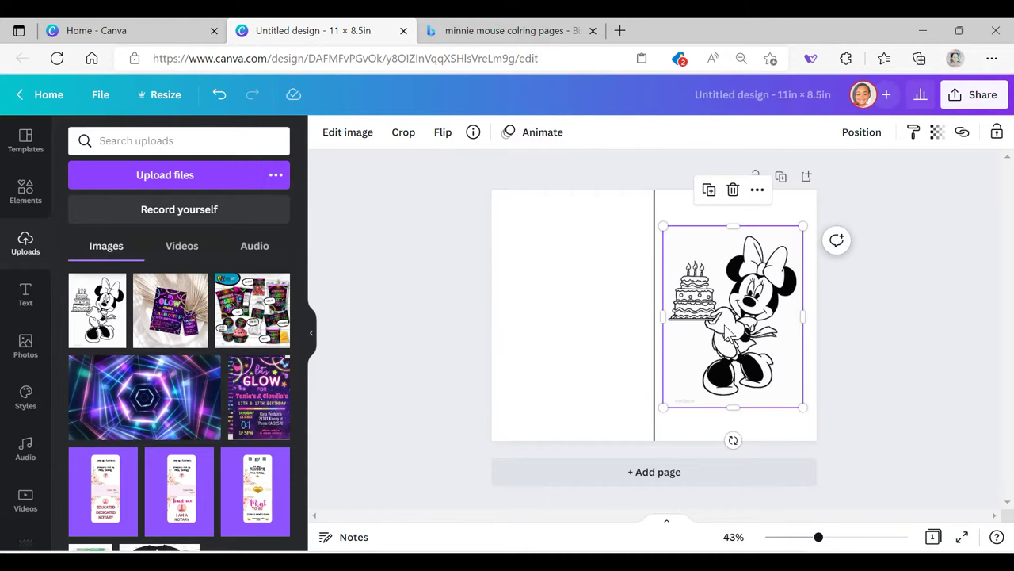
left_click(674, 471)
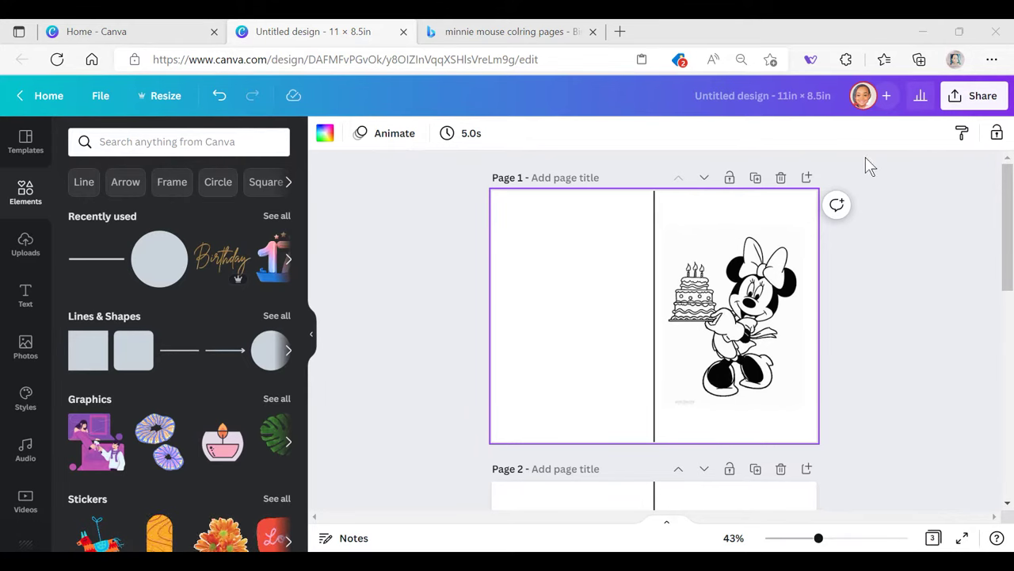
scroll(832, 198, "down", 5)
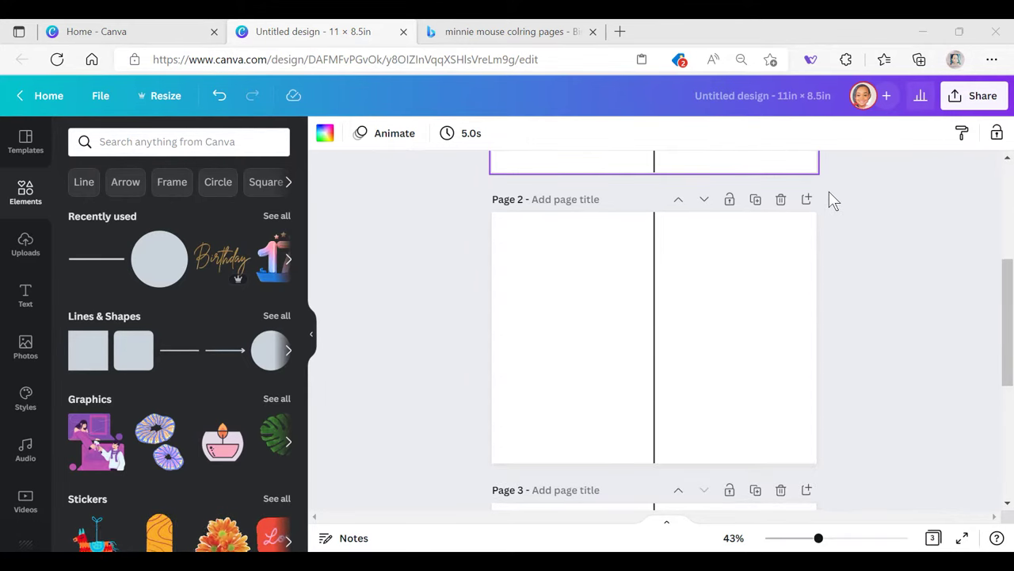
scroll(830, 198, "down", 2)
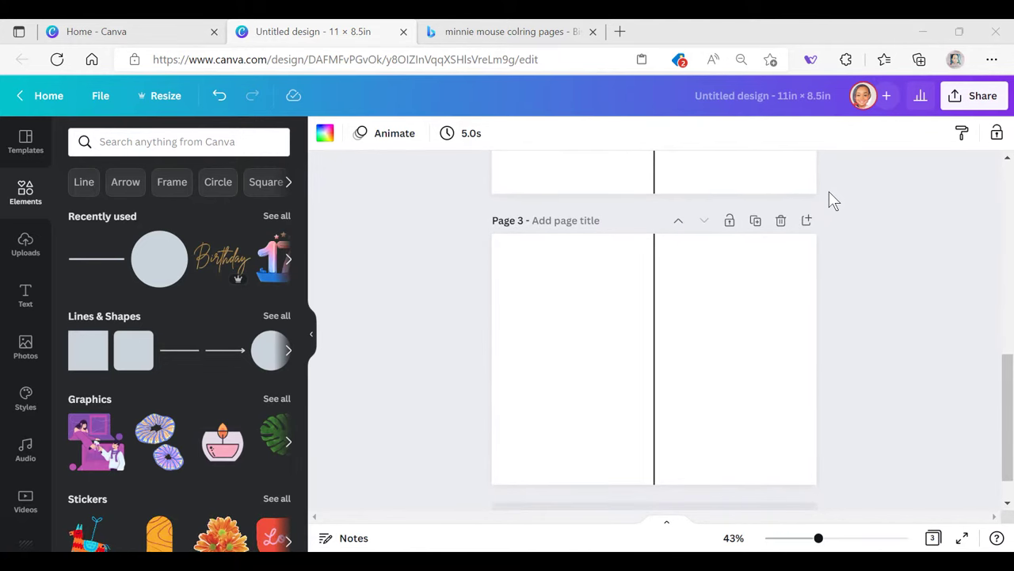
scroll(828, 191, "up", 5)
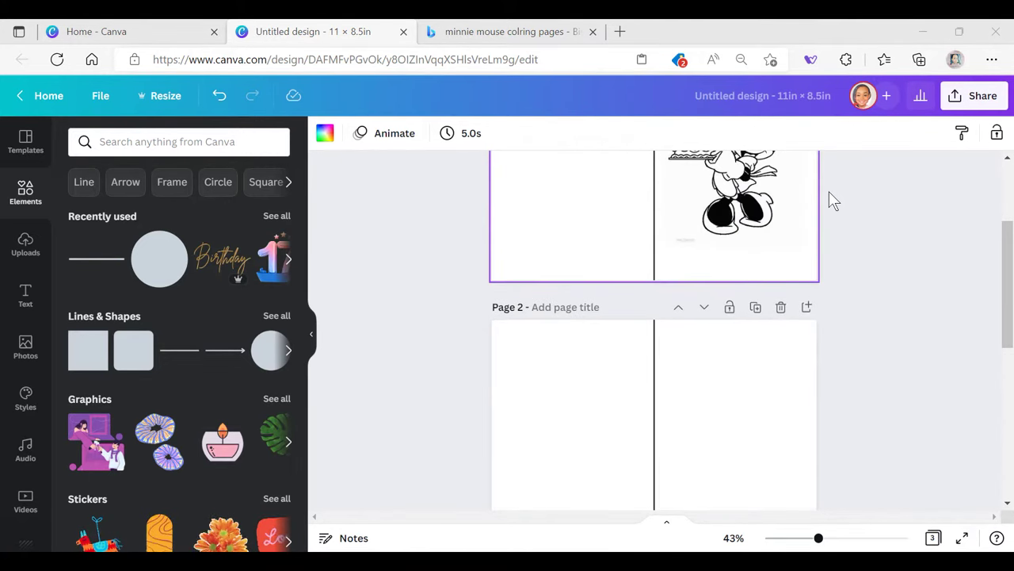
Step: Copy the Minnie Mouse Around Hearts drawing from the Bing image results and paste it onto page 2 of the Canva design
left_click(511, 32)
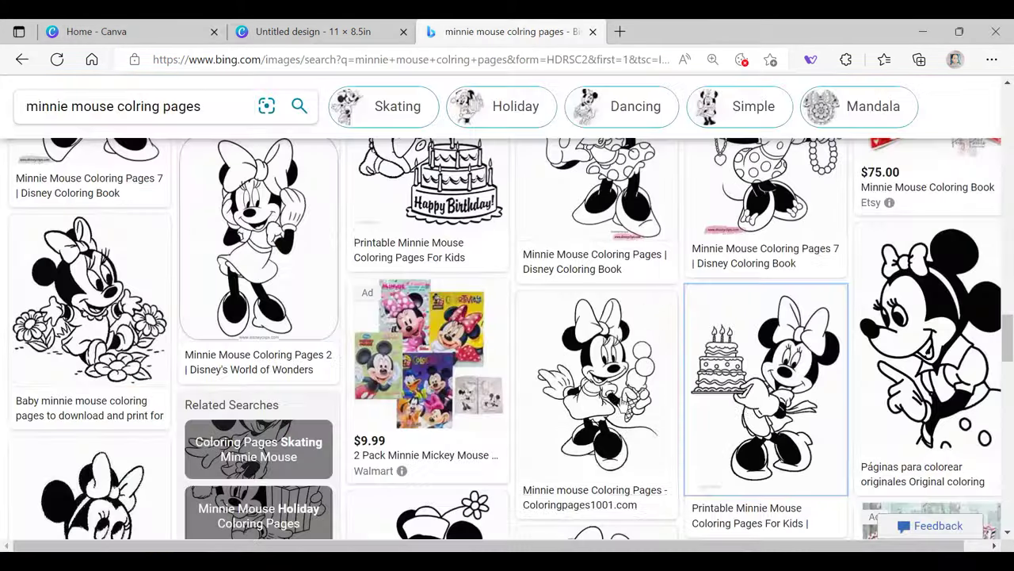
scroll(208, 321, "up", 5)
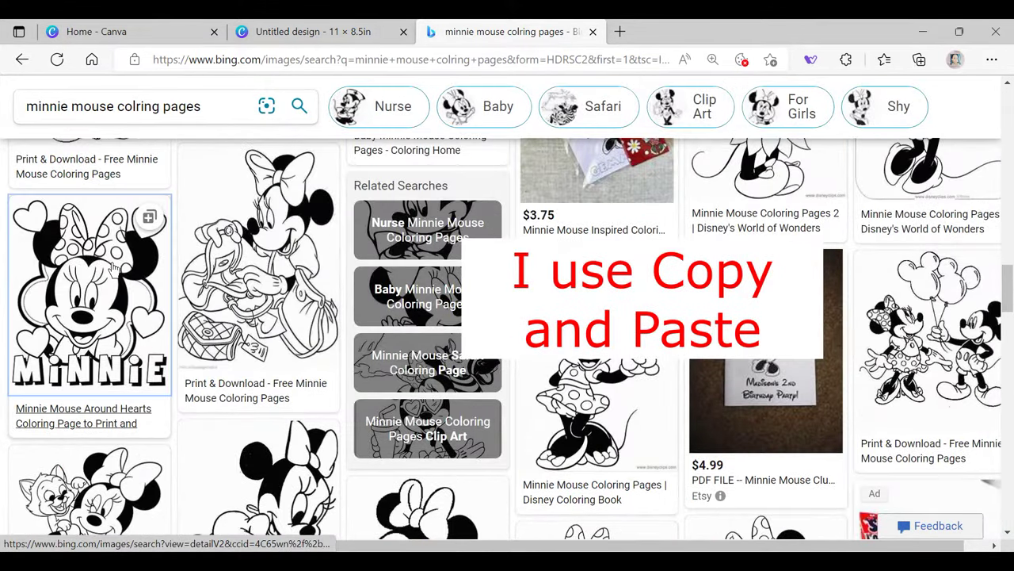
right_click(114, 310)
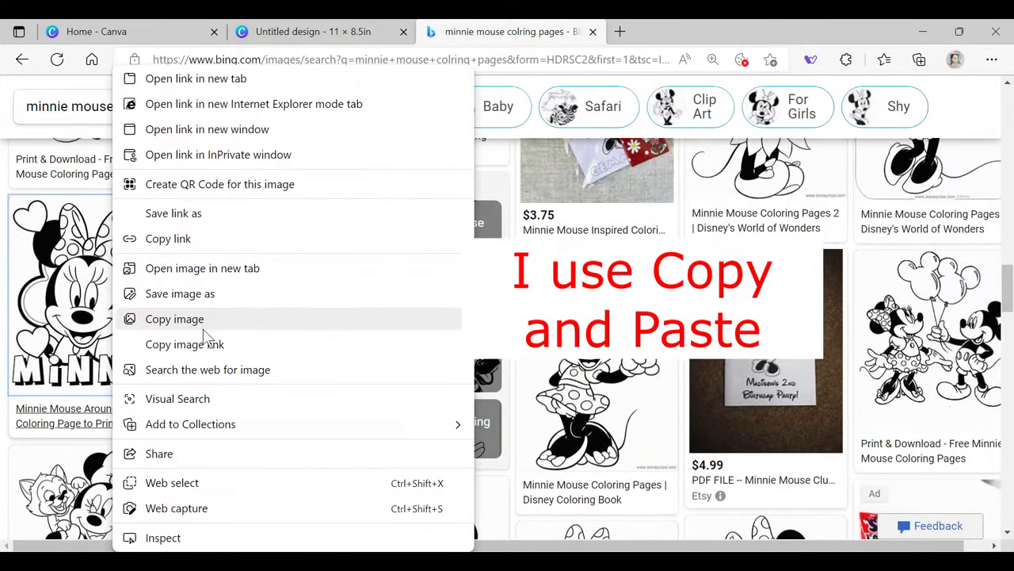
left_click(174, 318)
left_click(349, 32)
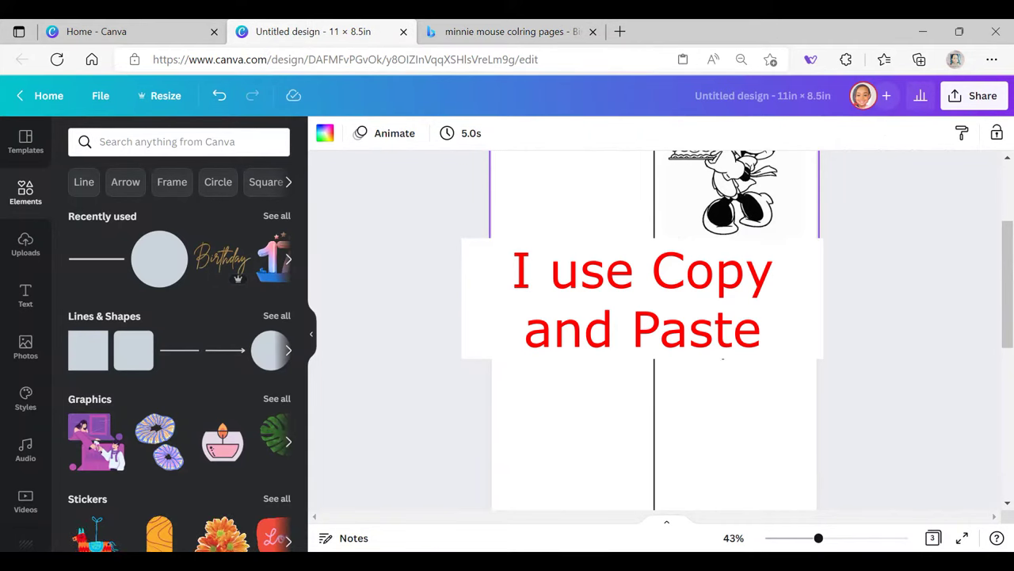
right_click(721, 361)
left_click(773, 414)
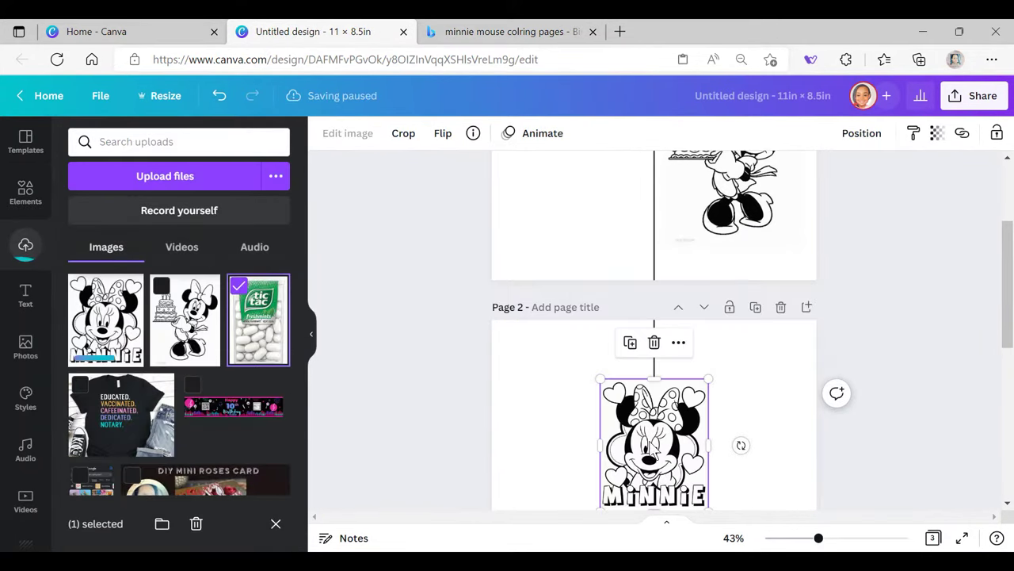
Step: Move the hearts drawing to the right half of page 2 and enlarge it to nearly fill the half's width
left_click_drag(717, 410, 731, 371)
left_click_drag(780, 467, 809, 475)
scroll(833, 435, "down", 1)
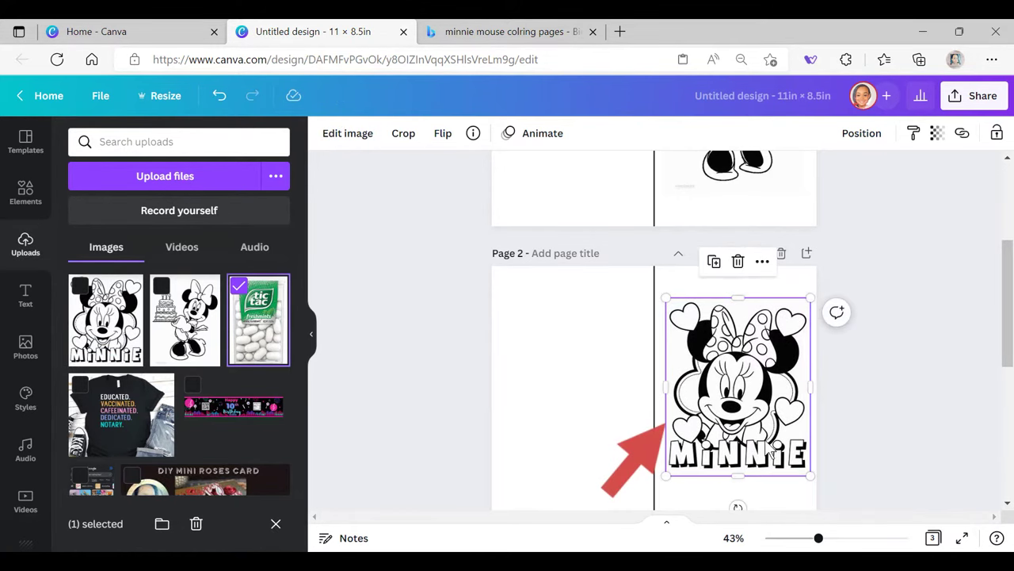
left_click_drag(764, 436, 766, 445)
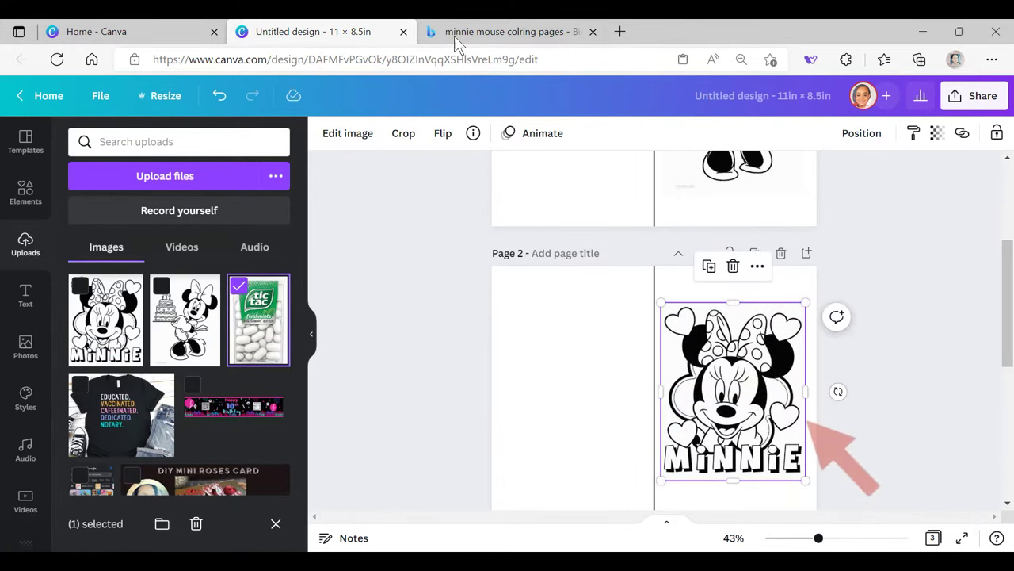
Step: Copy the drawing of Minnie and Mickey Mouse holding balloons from the Bing image results
left_click(511, 32)
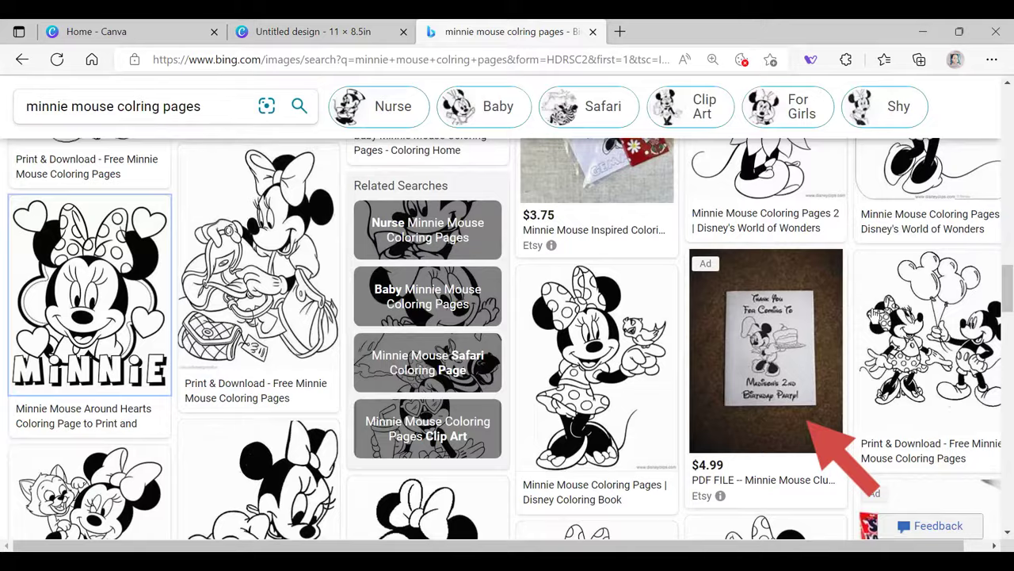
right_click(910, 311)
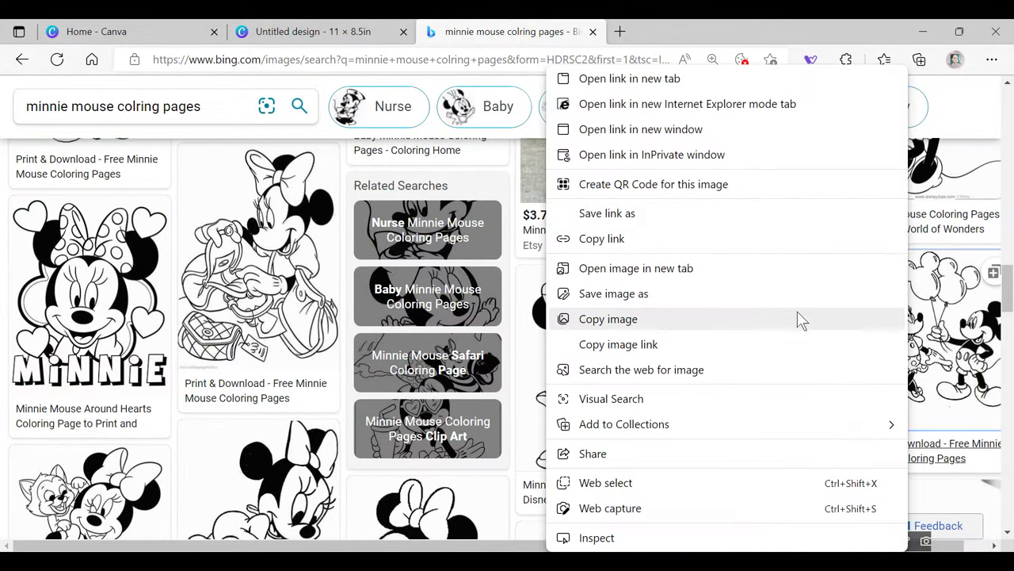
left_click(678, 320)
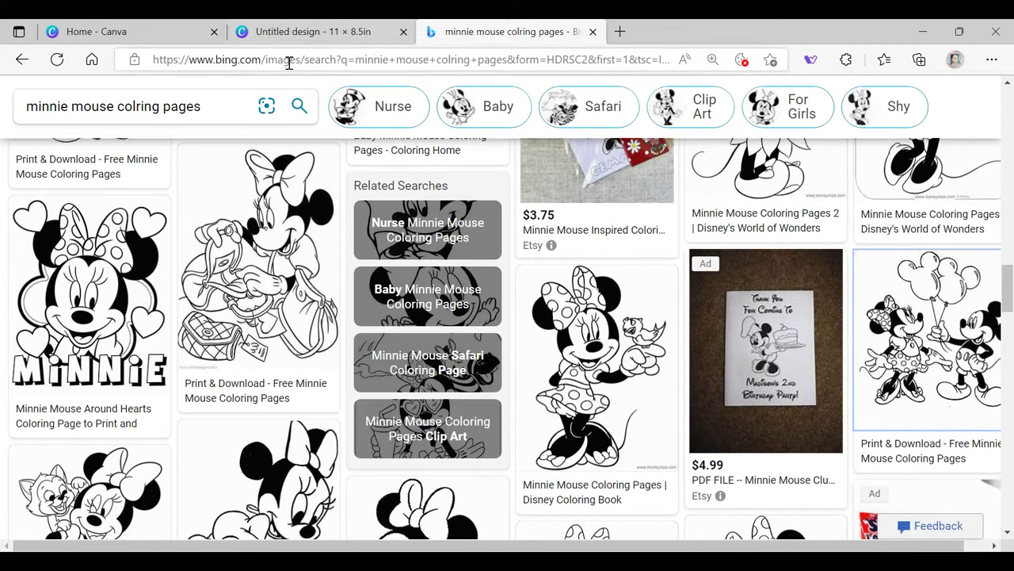
Step: Return to the Canva design and move the hearts drawing on page 2 to the left half of the page
left_click(309, 32)
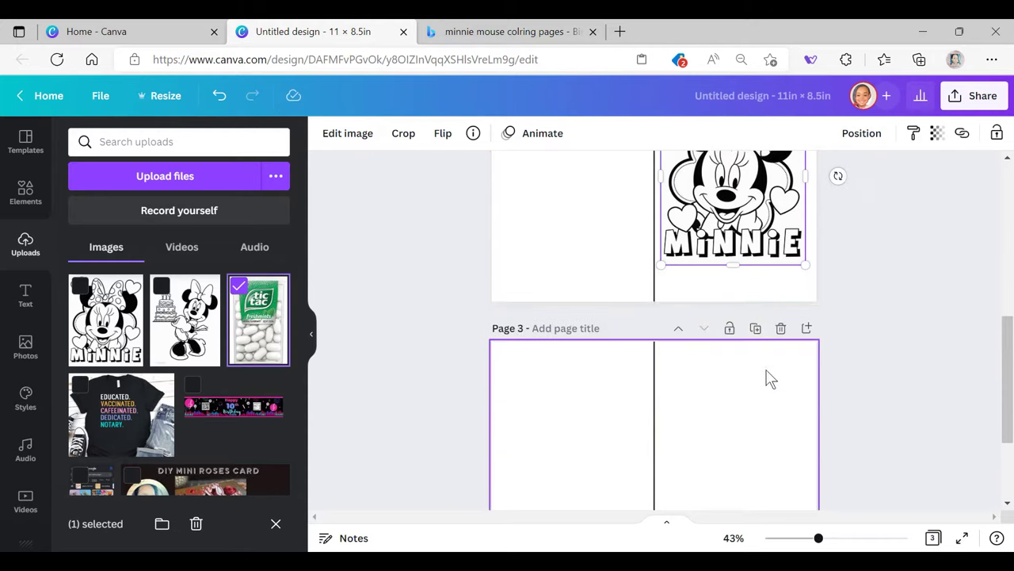
scroll(749, 368, "up", 3)
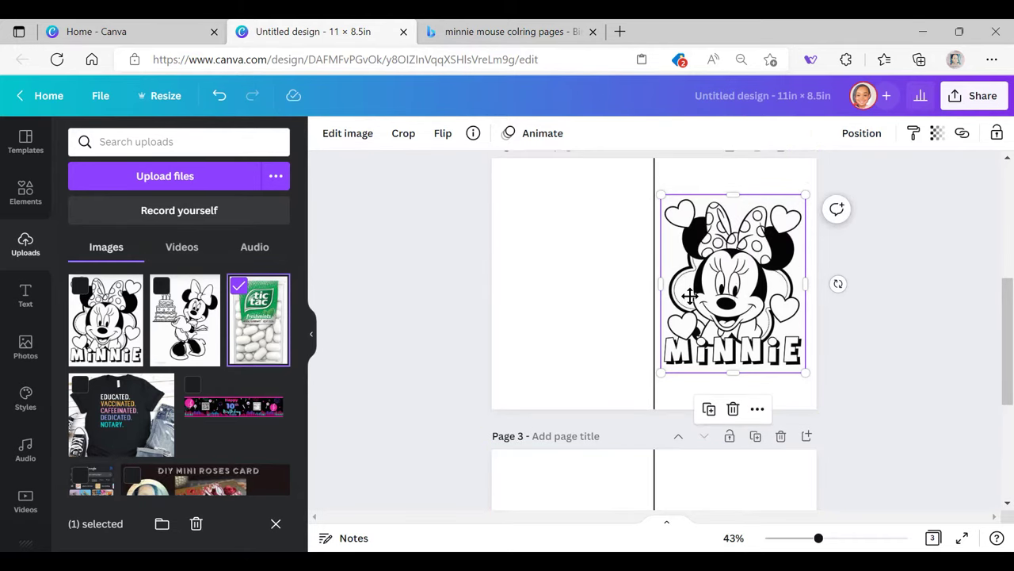
left_click_drag(731, 278, 573, 276)
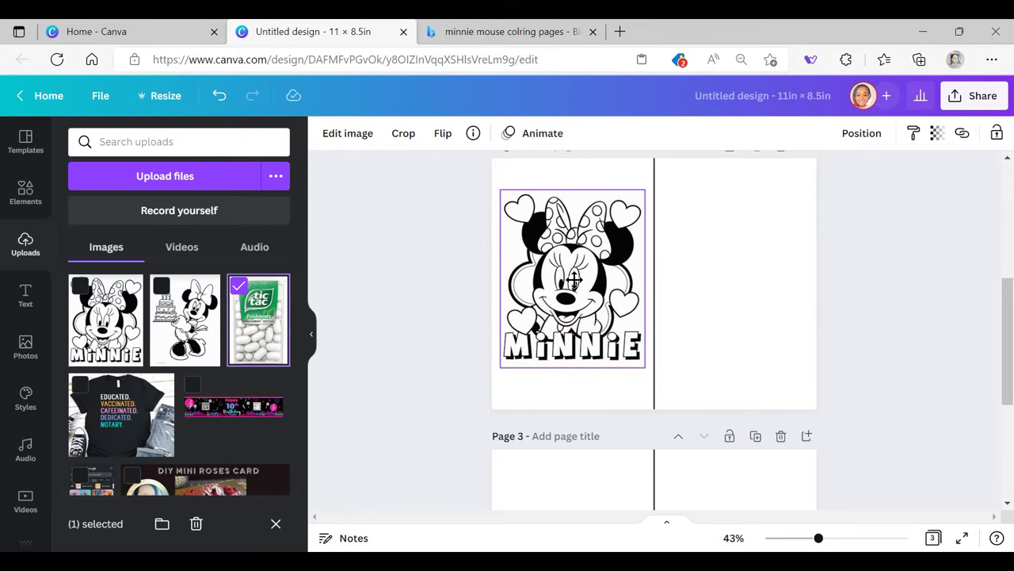
Step: Paste the balloons drawing onto page 3 and enlarge it to fill the width of the page's right half
scroll(721, 379, "down", 2)
right_click(721, 373)
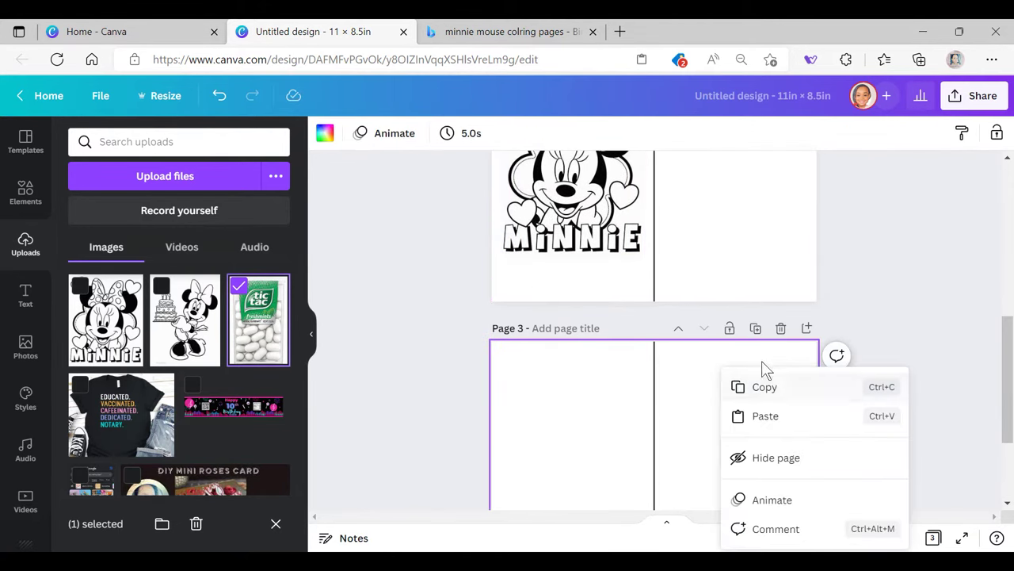
left_click(781, 411)
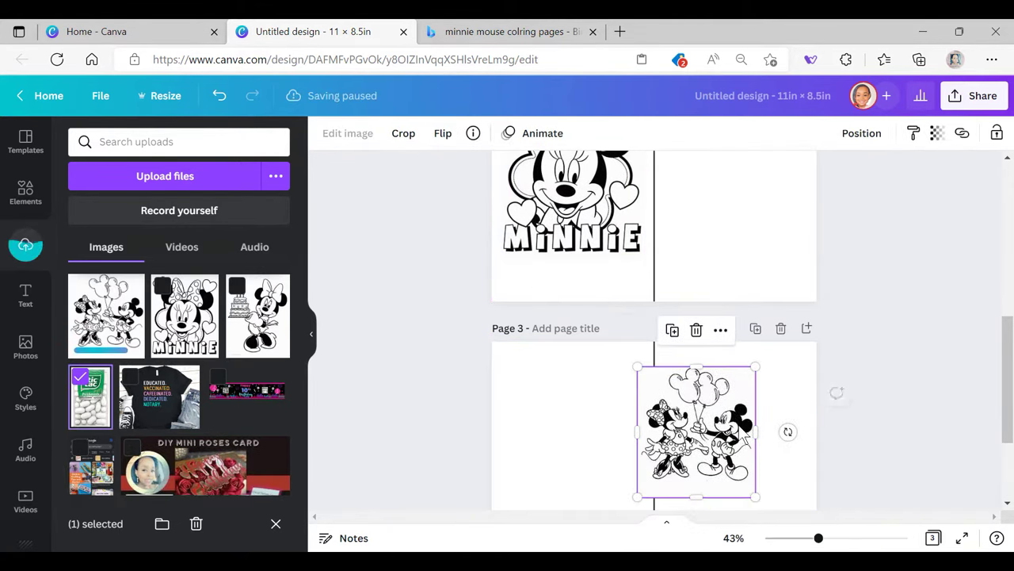
scroll(745, 396, "down", 3)
mouse_move(756, 346)
left_mouse_down()
mouse_move(784, 376)
mouse_move(753, 356)
left_mouse_up()
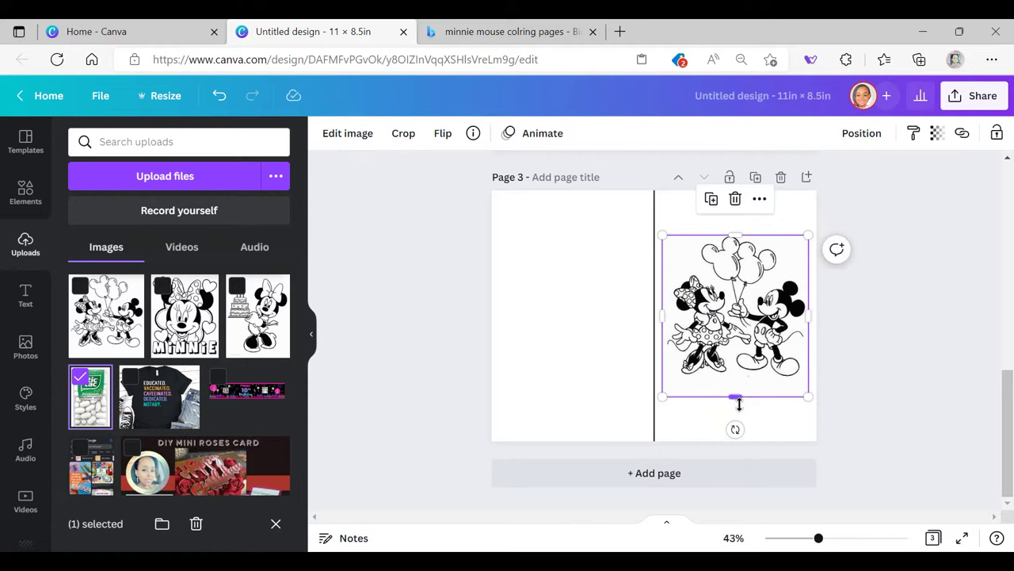
left_click_drag(738, 397, 739, 405)
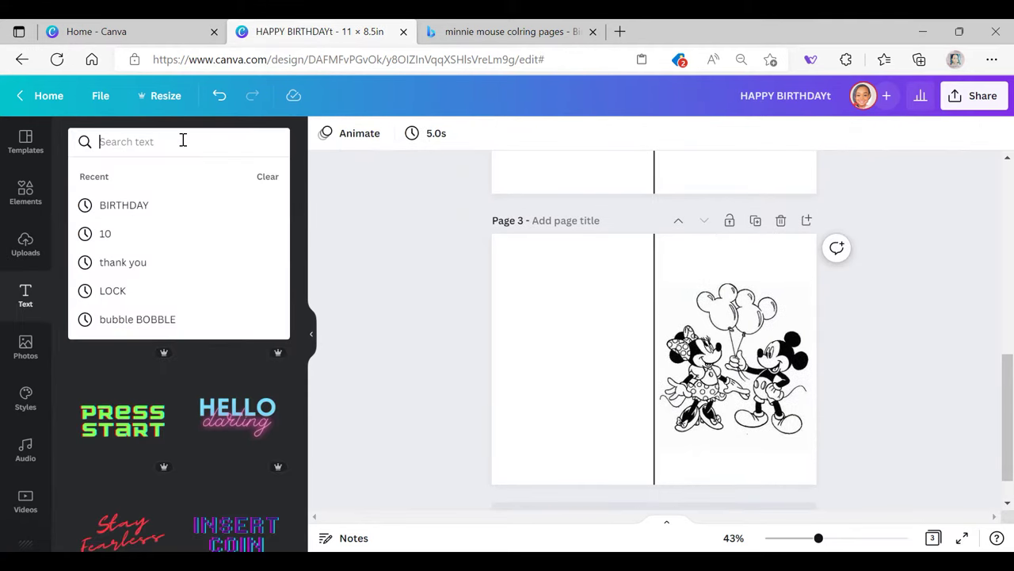
Step: Search the text library for BIRTHDAY LETTERS and add a text in the Hertical Smooth font to page 3
type("BIRTHDAY")
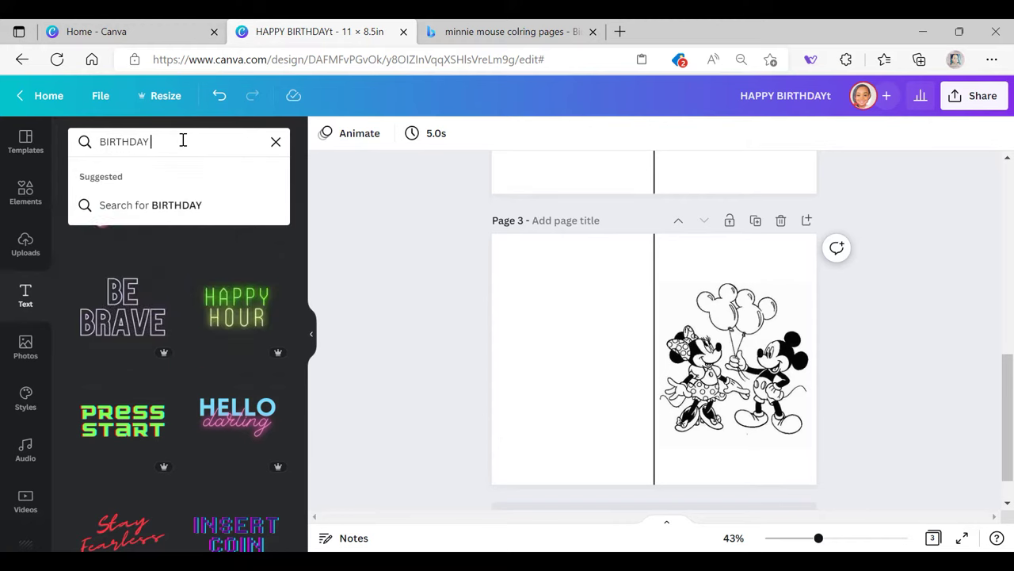
type(" LETTERS")
key("Return")
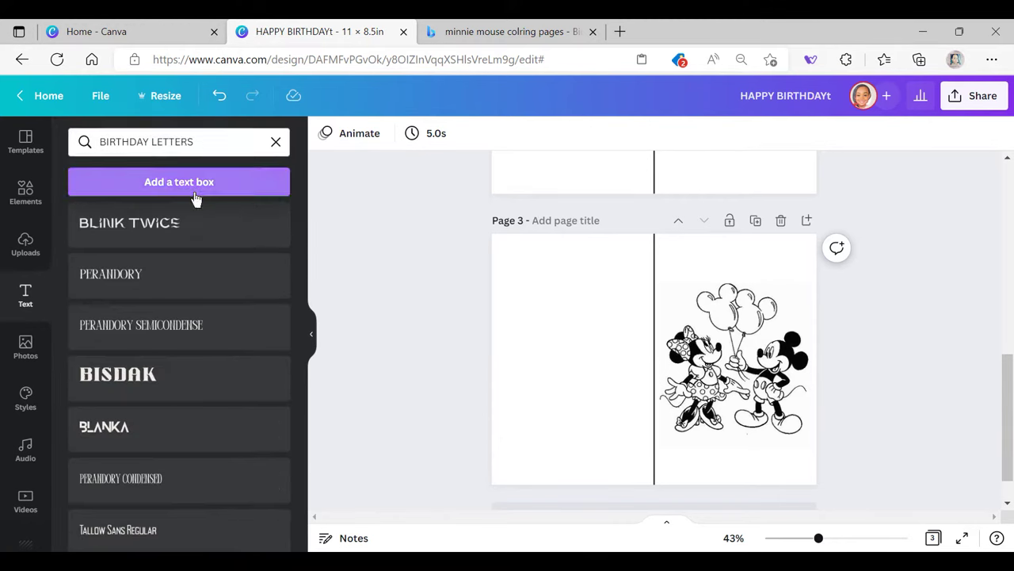
scroll(190, 240, "down", 5)
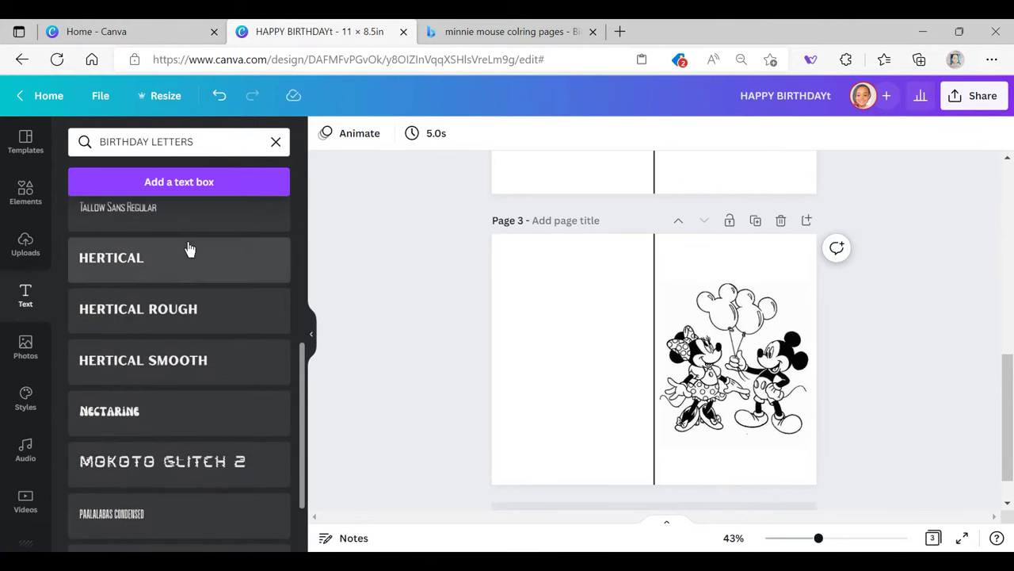
scroll(188, 248, "down", 1)
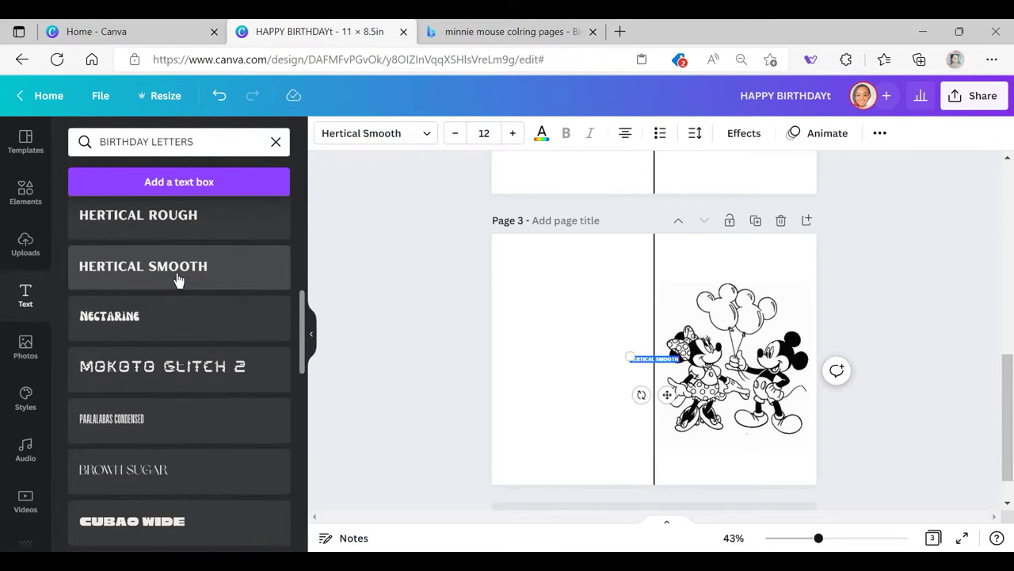
Step: Enlarge the Hertical Smooth text on page 3 to size 35.6 and replace its wording with HAPPY BIRTHDAY
left_click(181, 184)
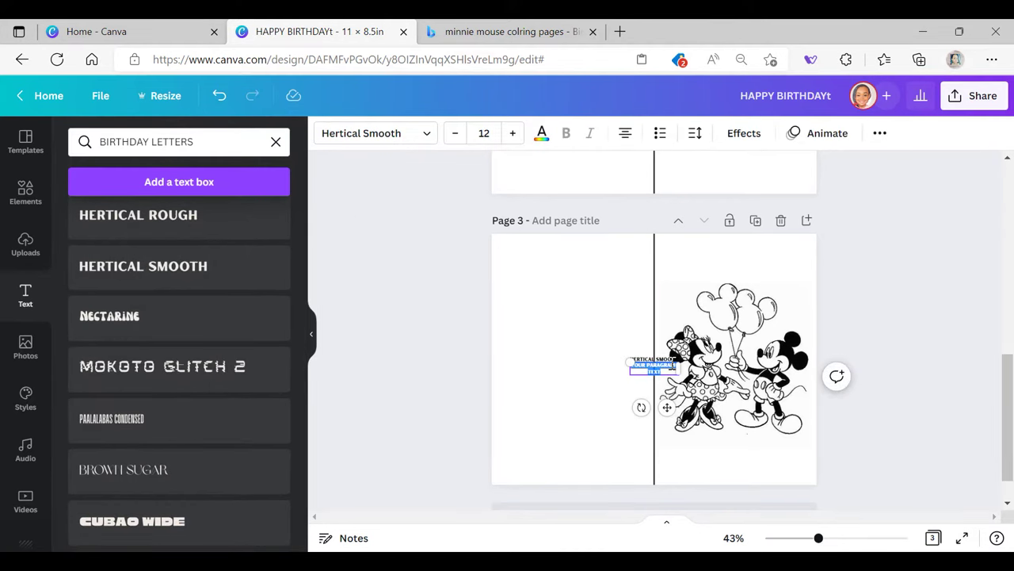
left_click_drag(665, 409, 286, 421)
left_click_drag(645, 356, 671, 301)
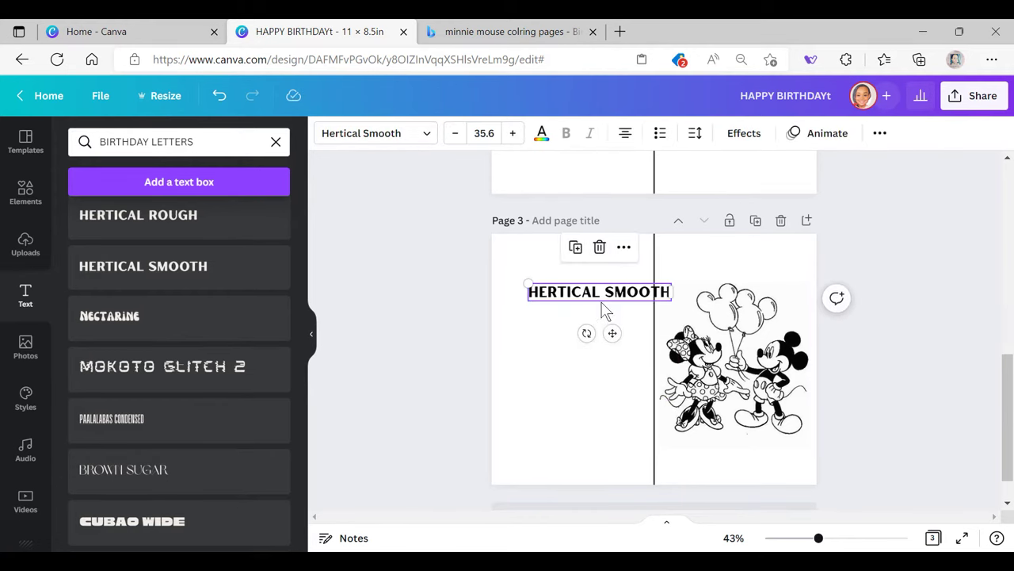
left_click_drag(600, 301, 583, 292)
double_click(639, 278)
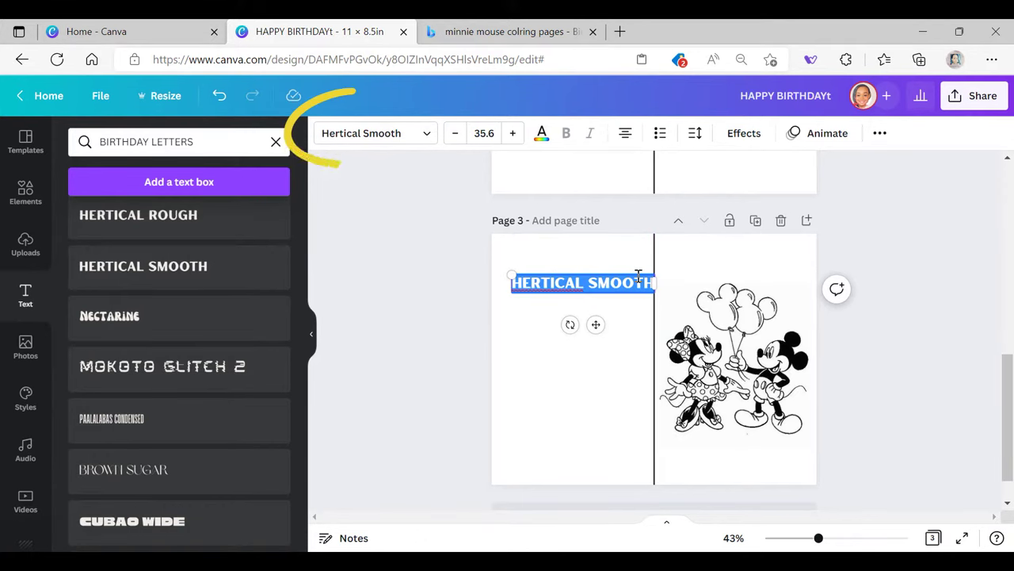
type("HAPPY BIRTHDAY")
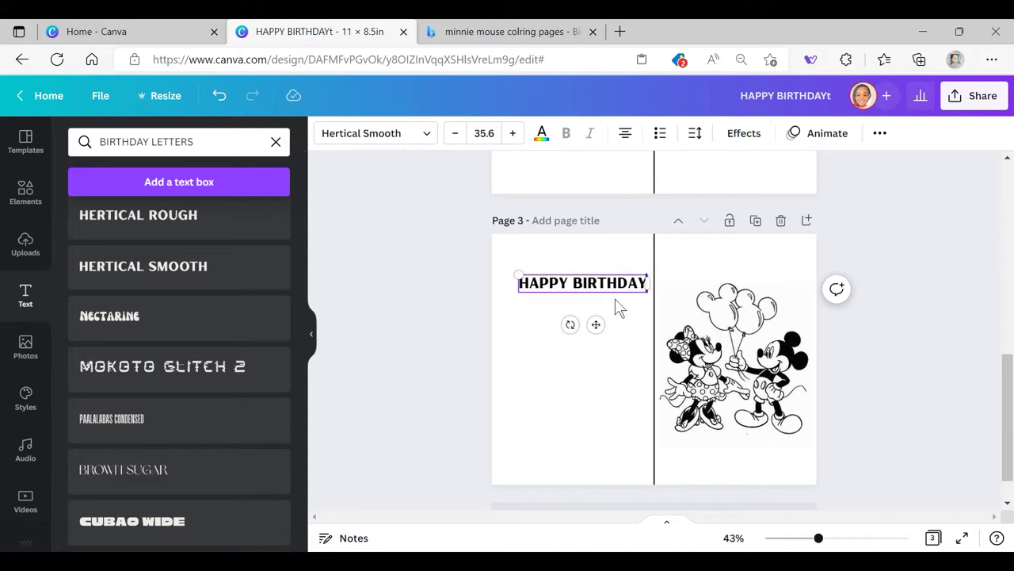
Step: Move the HAPPY BIRTHDAY text above the balloons drawing on page 3 and enlarge it to span the half page
left_click_drag(630, 287, 783, 264)
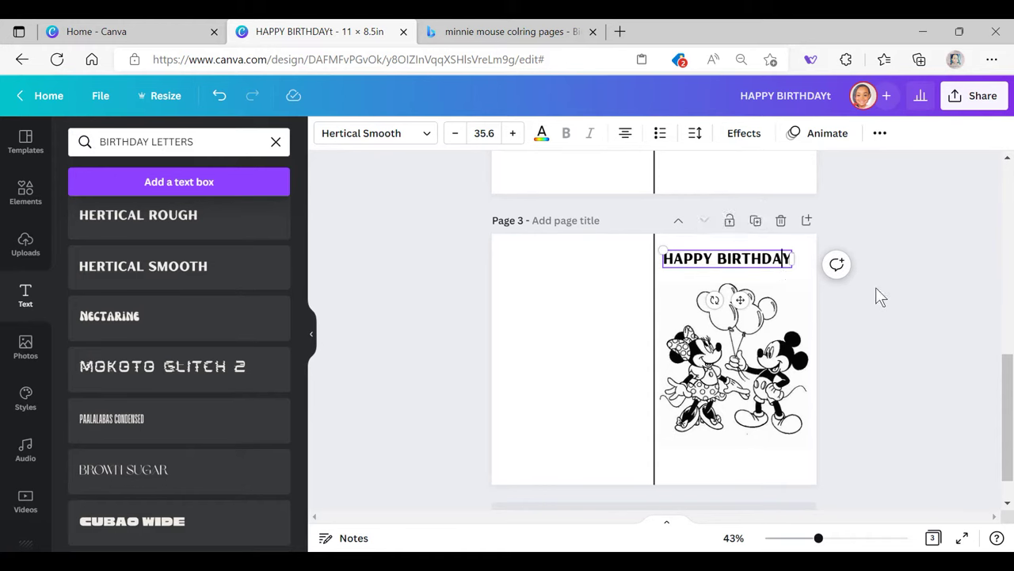
left_click(774, 277)
left_click(791, 268)
left_click_drag(791, 269, 809, 273)
Step: Apply the Hollow text effect to the HAPPY BIRTHDAY heading on page 3
left_click(750, 258)
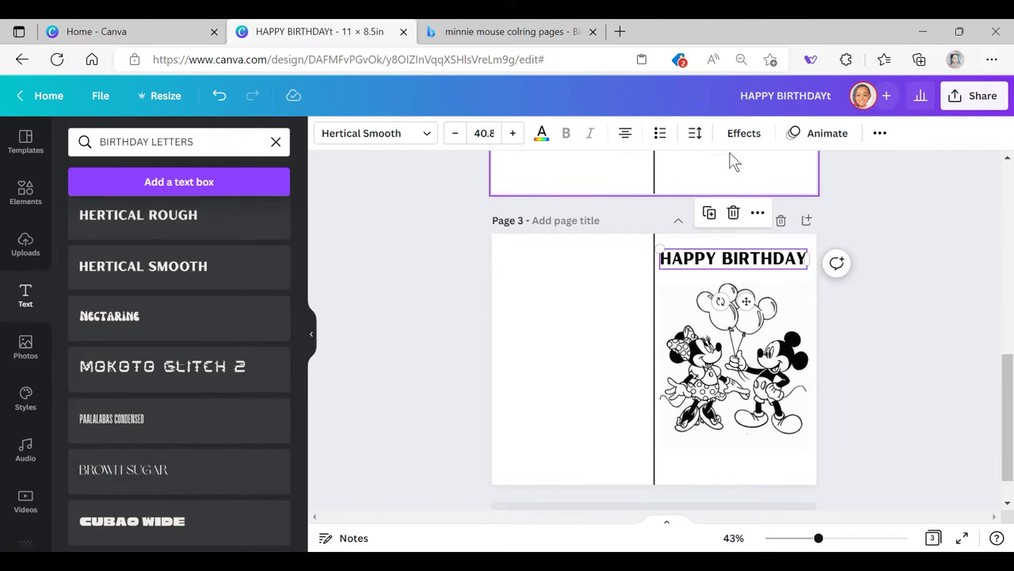
left_click(741, 135)
left_click(111, 325)
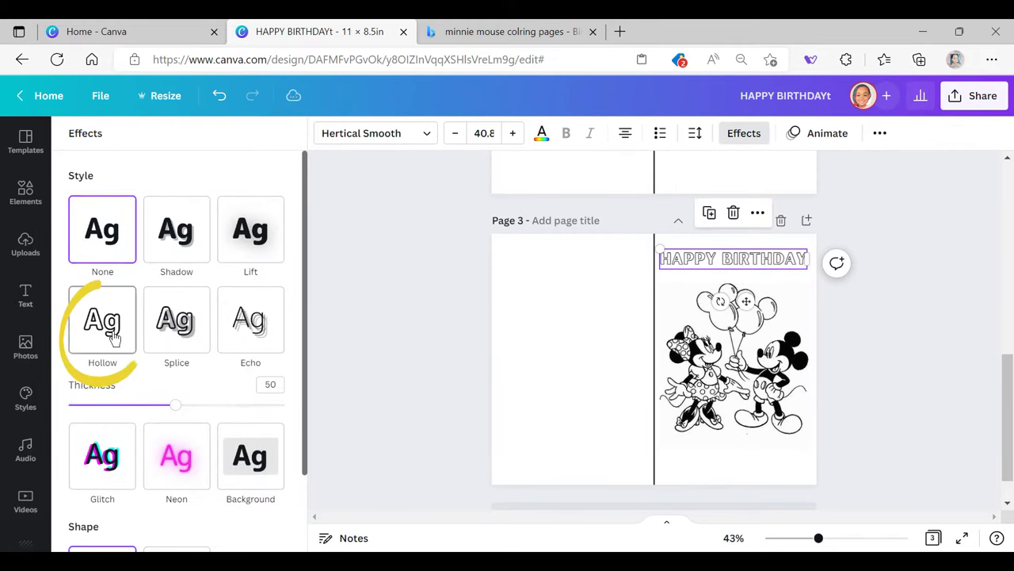
Step: Duplicate the hollow heading, place the copy below the balloons drawing and replace its wording with the birthday child's first name
left_click_drag(745, 257, 792, 466)
left_click(711, 209)
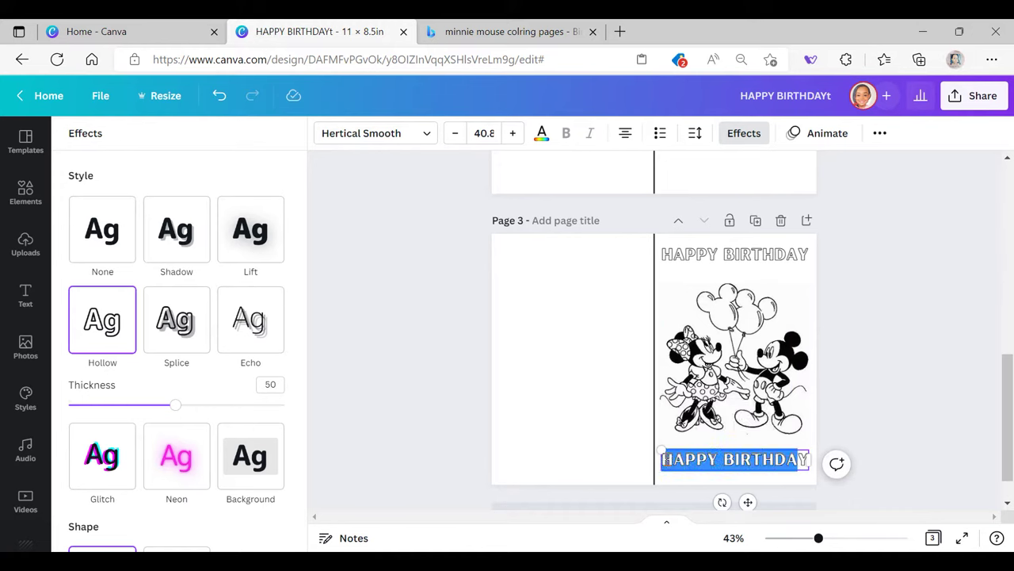
type("FAITH")
left_click(673, 467)
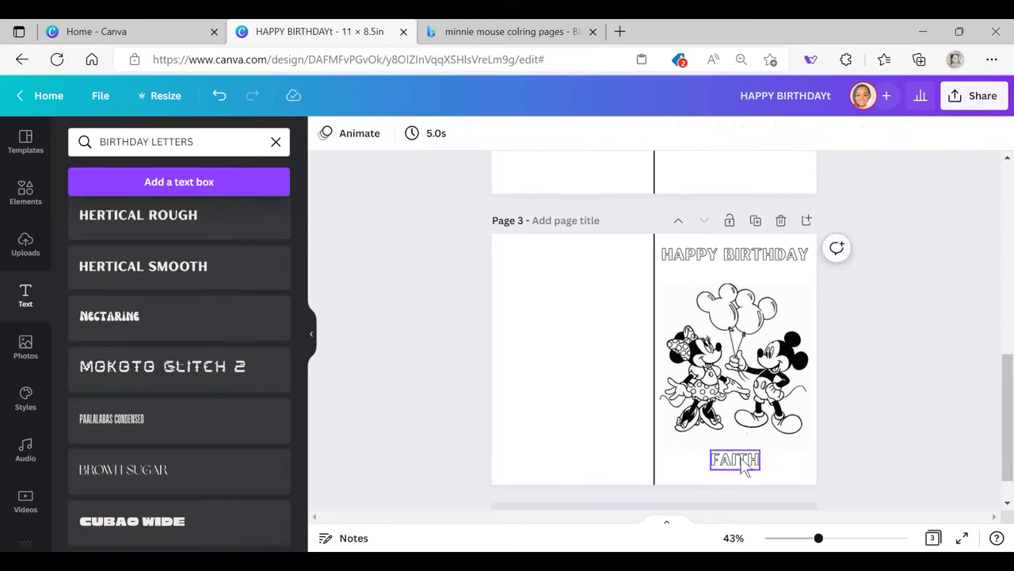
Step: Enlarge the child's name below the balloons drawing and the HAPPY BIRTHDAY heading above it on page 3
mouse_move(743, 465)
left_mouse_down()
mouse_move(753, 469)
mouse_move(734, 469)
left_mouse_up()
left_click(512, 133)
left_click(860, 282)
left_click(729, 471)
left_click(697, 254)
left_click(512, 134)
left_click(512, 133)
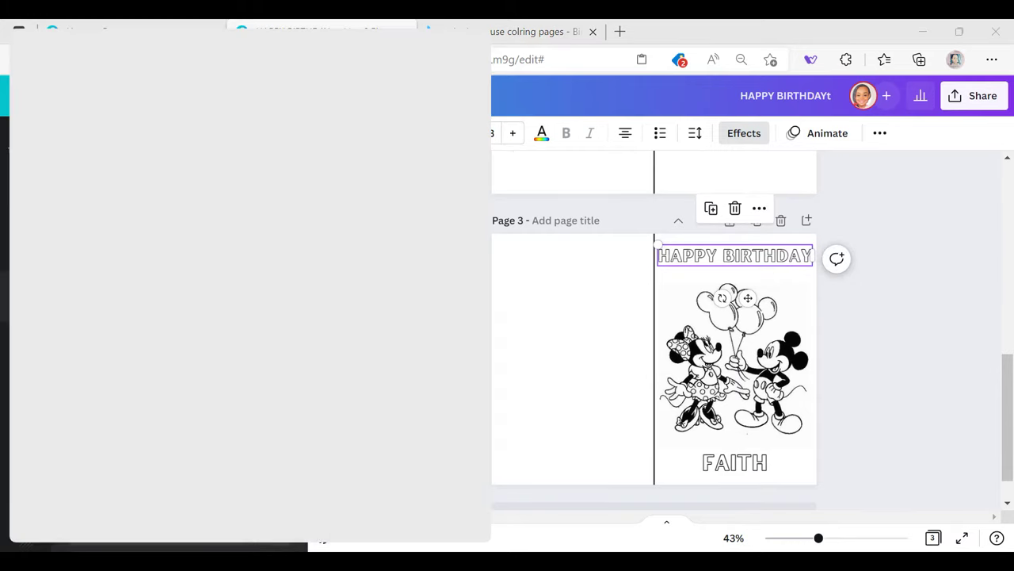
Step: Position the HAPPY BIRTHDAY heading slightly lower, centred over the balloons drawing on page 3
left_click(898, 369)
left_click(723, 262)
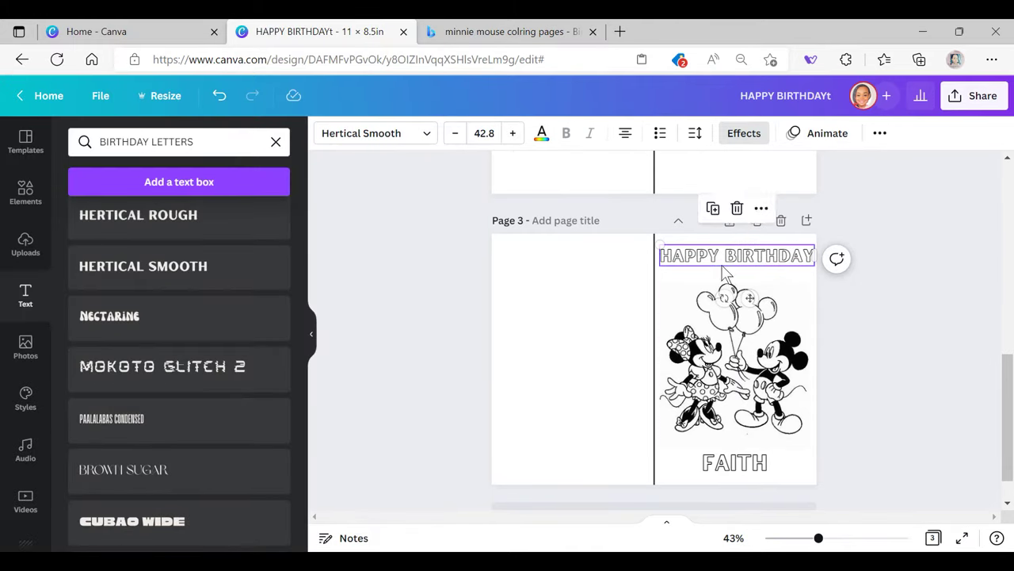
left_click(880, 132)
left_click(736, 165)
left_click(674, 297)
left_click(676, 263)
left_click_drag(676, 263, 759, 267)
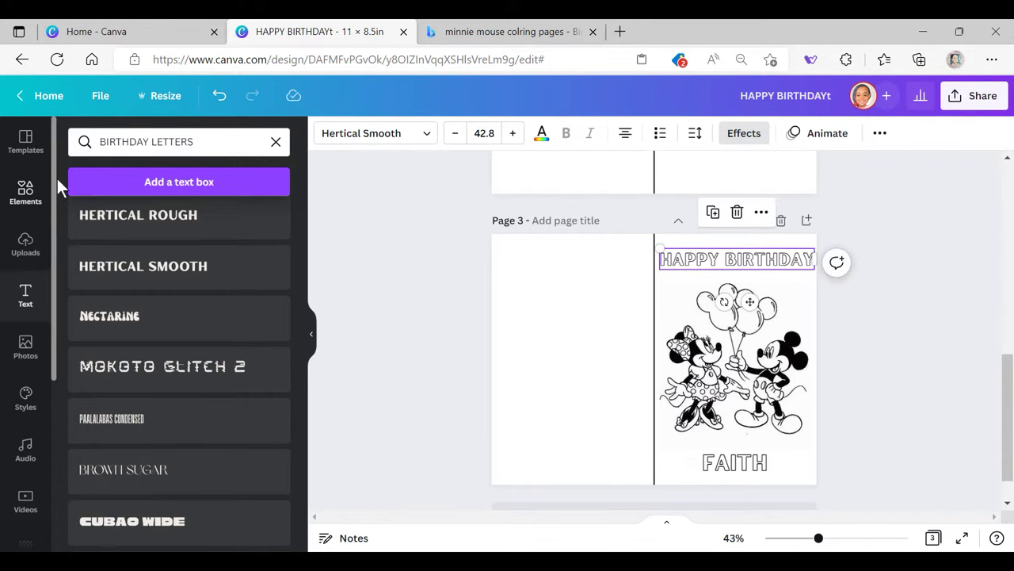
Step: Search the elements for HEART OUTLINE, add a simple heart outline to page 3 and color it black
left_click(25, 191)
left_click(150, 142)
type("HEART O")
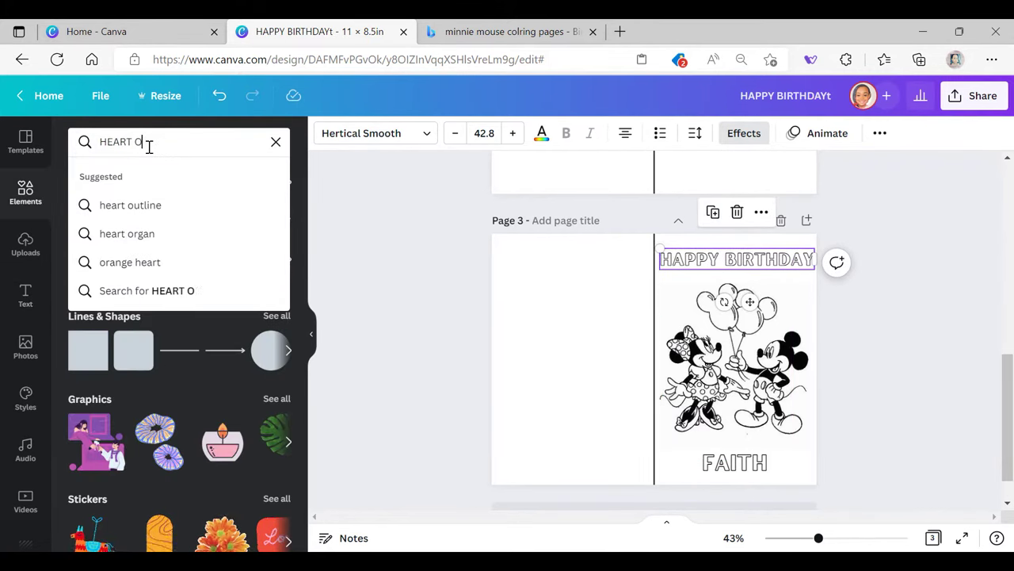
type("UTLINE")
key("Return")
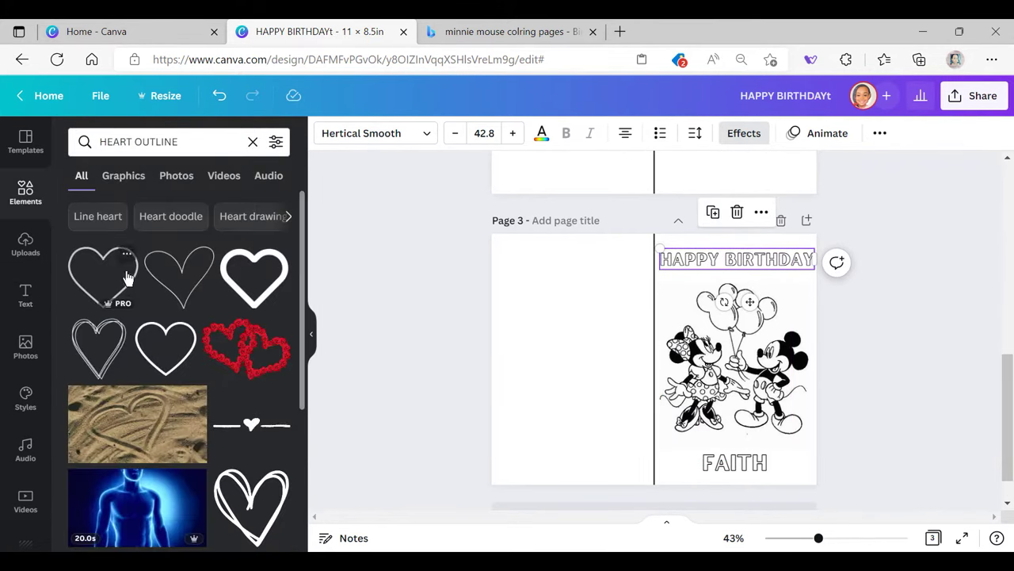
left_click(210, 343)
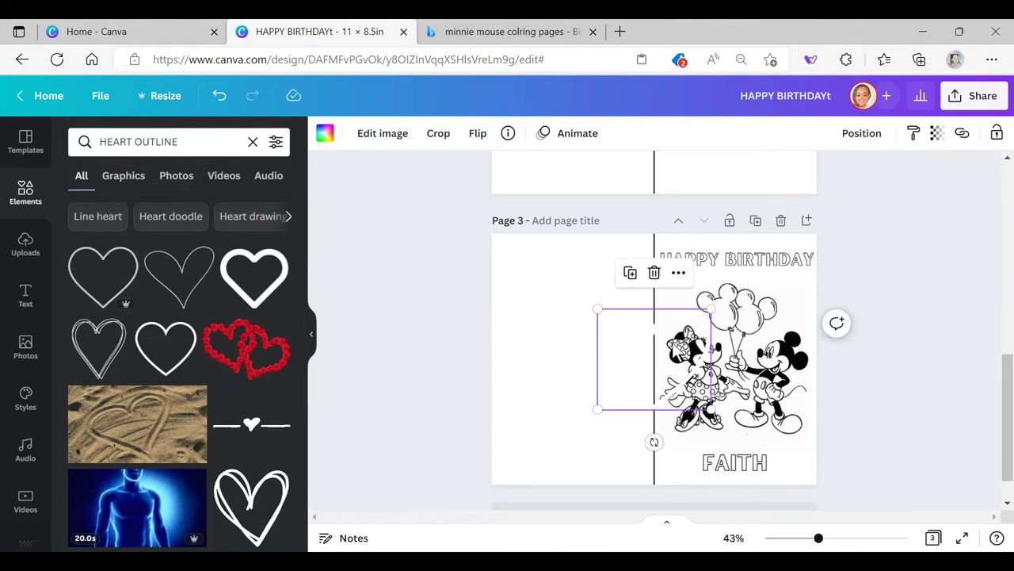
left_click(123, 217)
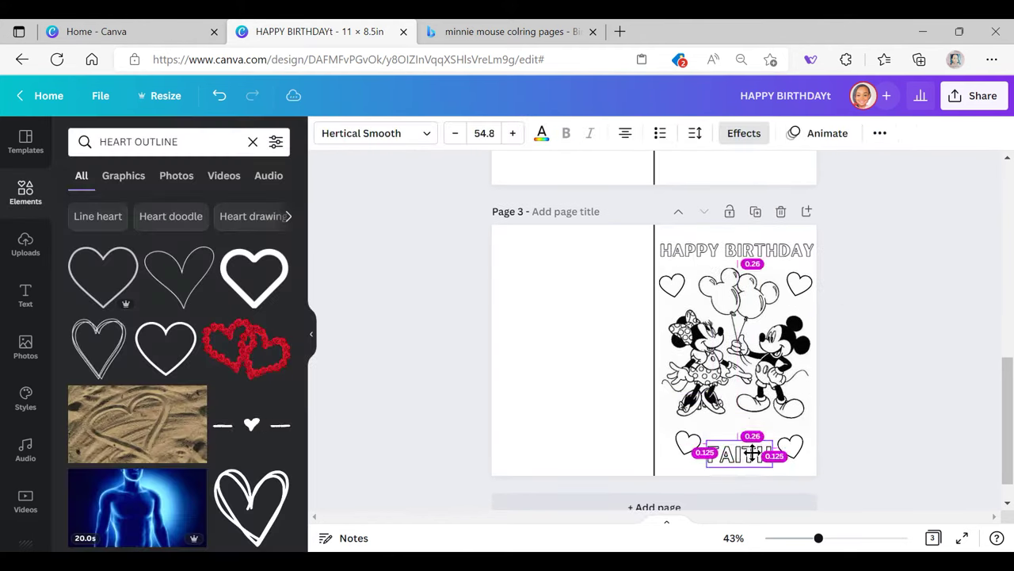
Step: Search the elements for CIRCLE OUTLINE, add a circle, shrink it and place it just above the child's name on page 3
left_click(197, 138)
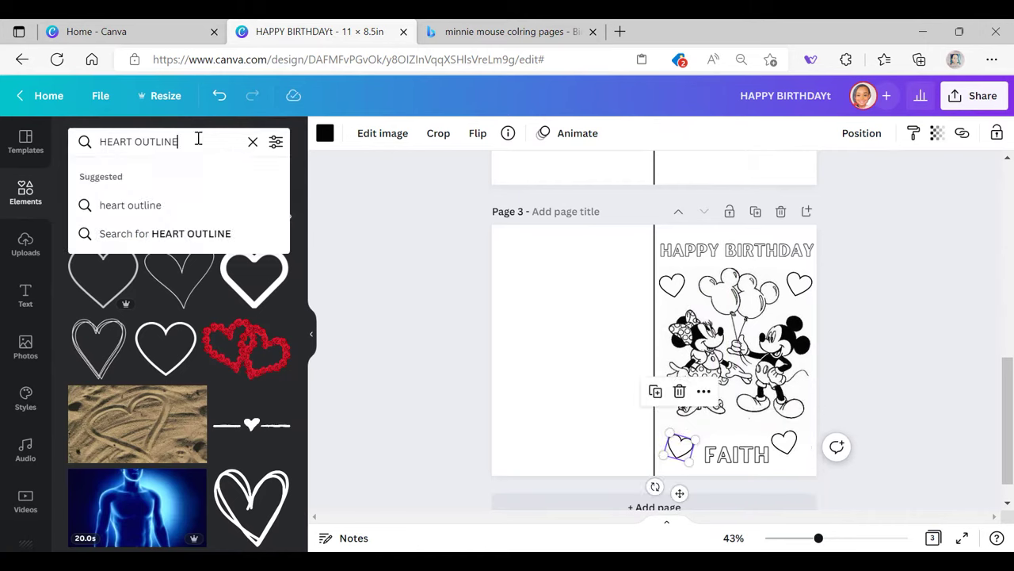
type("CIRCLE OUTLINE")
key("Return")
left_click_drag(704, 401, 626, 322)
left_click_drag(616, 313, 740, 429)
left_click(745, 424)
left_click(733, 436)
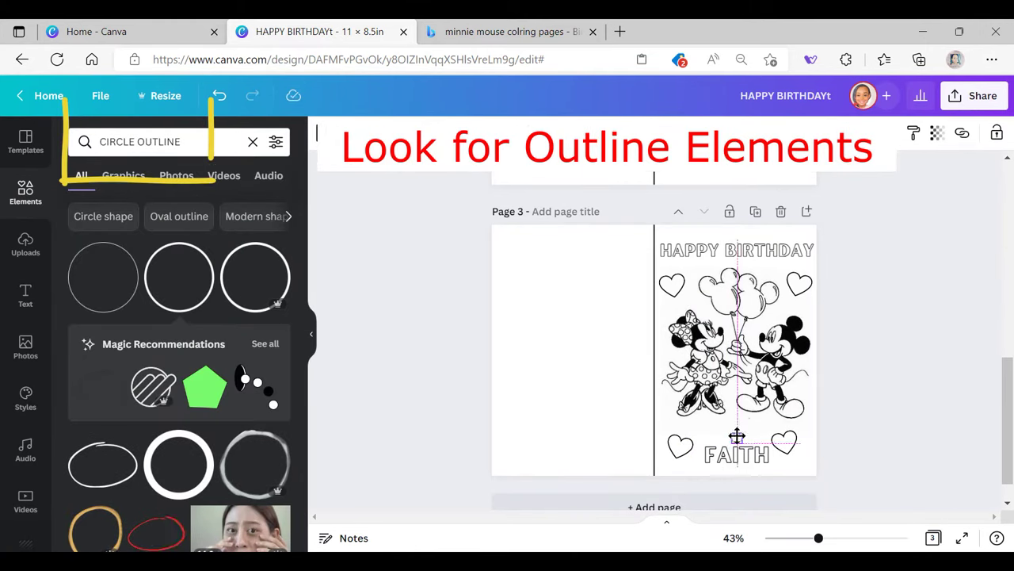
Step: Copy the HAPPY BIRTHDAY heading to page 2, change its wording to COLOR MINNIE and place it above the Minnie drawing
right_click(749, 251)
left_click(810, 301)
scroll(810, 301, "up", 3)
key("ctrl+v")
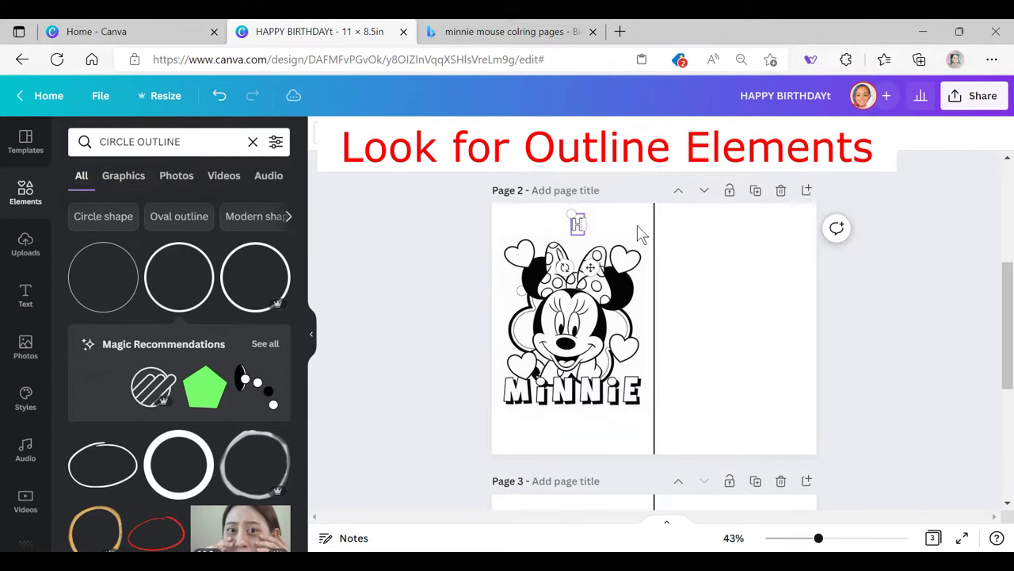
key("BackSpace")
type("INNE")
key("BackSpace")
type("IE")
left_click_drag(602, 224, 597, 218)
Step: Search the elements for BALLON OUTLINE, add a balloon graphic on page 2 and move it off the page's edge
left_click_drag(181, 144, 58, 141)
type("BALLON OUTLINE")
key("Return")
scroll(208, 308, "down", 12)
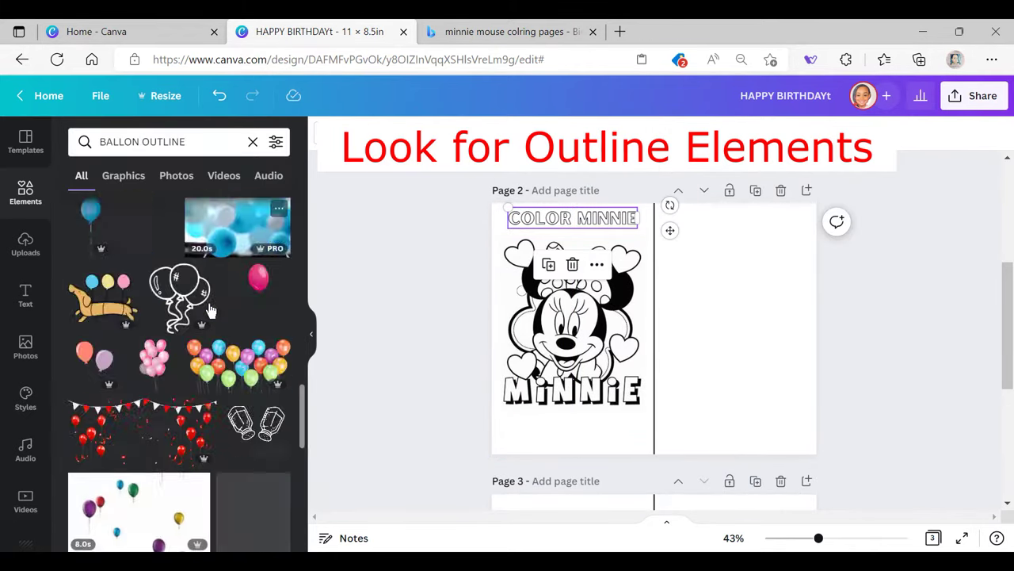
left_click(147, 360)
left_click_drag(655, 328, 403, 437)
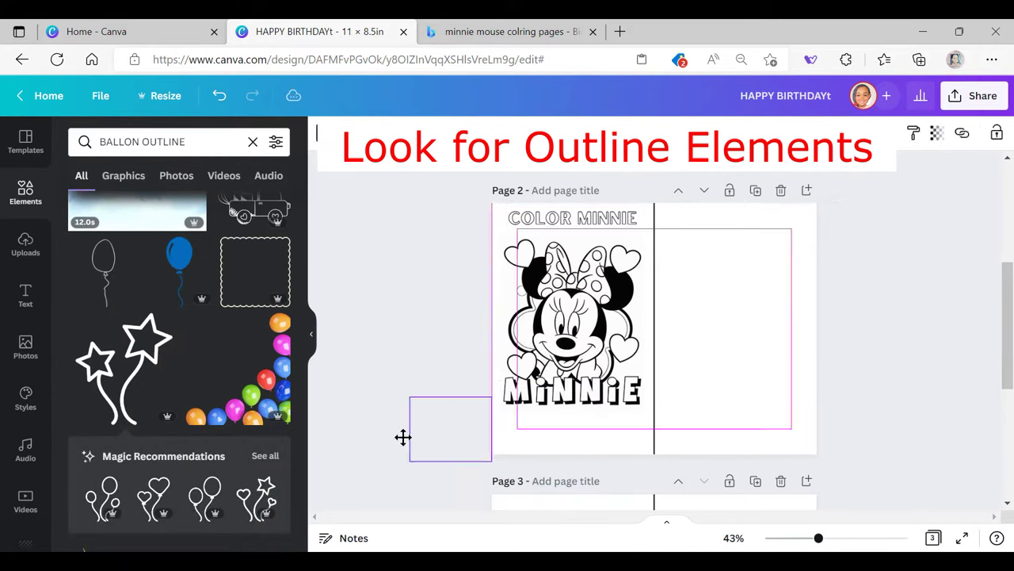
Step: Search the elements for STAR OUTLINE, add a star below the Minnie drawing on page 2 and resize it
left_click_drag(190, 142, 32, 150)
type("STAR OUTLINE")
key("Return")
left_click_drag(179, 278, 560, 410)
left_click_drag(616, 453, 633, 432)
Step: Duplicate the star on page 2 four times and arrange a copy beside the Minnie drawing
key("ctrl+c")
key("ctrl+v")
key("ctrl+v")
key("ctrl+v")
key("ctrl+v")
left_click_drag(520, 436, 508, 294)
left_click_drag(523, 309, 515, 302)
Step: Copy the LET'S HAVE heading on page 1, place the copy below Minnie and replace its wording with CAKE
scroll(582, 230, "up", 5)
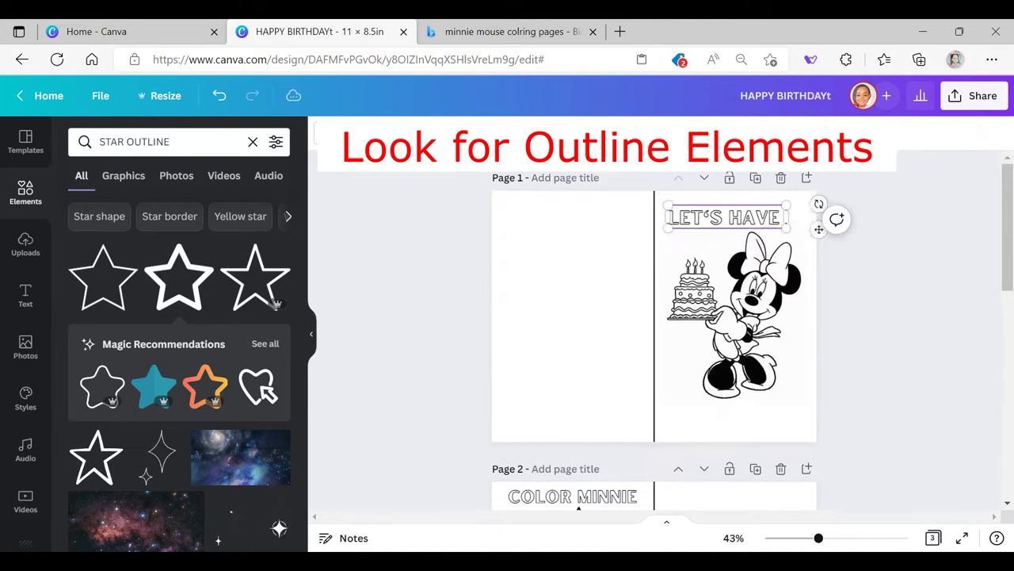
left_click_drag(771, 229, 736, 421)
key("ctrl+c")
key("ctrl+v")
triple_click(736, 422)
type("CAKE")
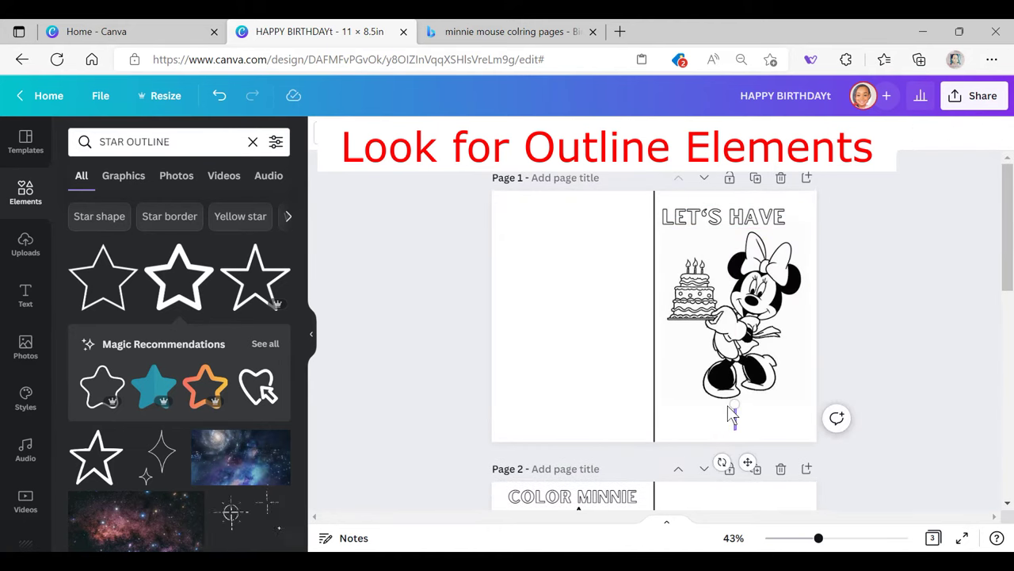
Step: Search the elements for FORK OUTLINE, add the fork and spoon graphic to page 1 and color it black
left_click(135, 141)
type("FORK OUTLINE")
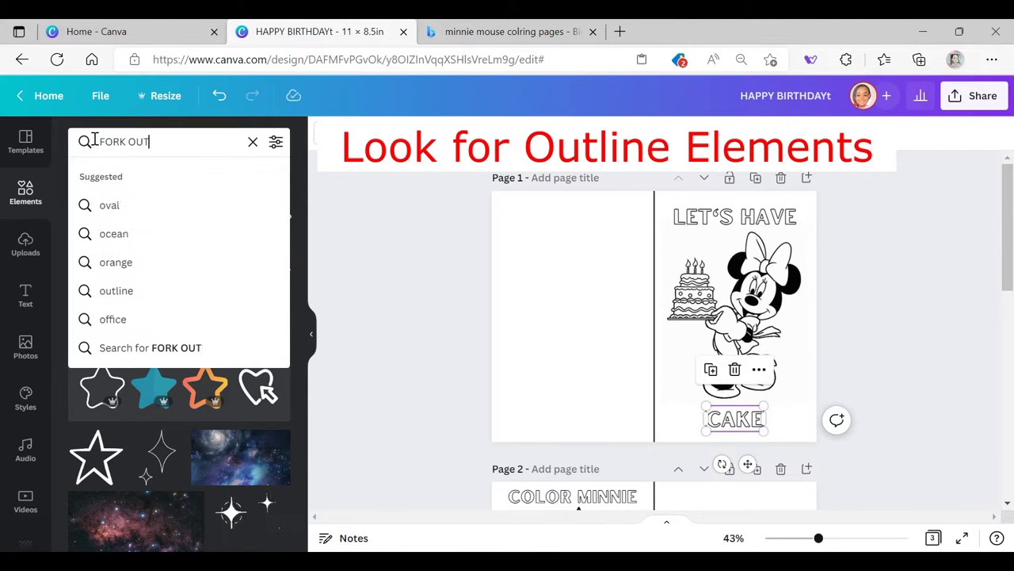
key("Return")
scroll(70, 307, "down", 1)
left_click(103, 461)
left_click(325, 133)
left_click(122, 208)
Step: Shrink the fork and spoon, place them below the cake beside Minnie's shoes and tilt them slightly
left_click_drag(686, 366, 657, 320)
left_click_drag(638, 293, 687, 370)
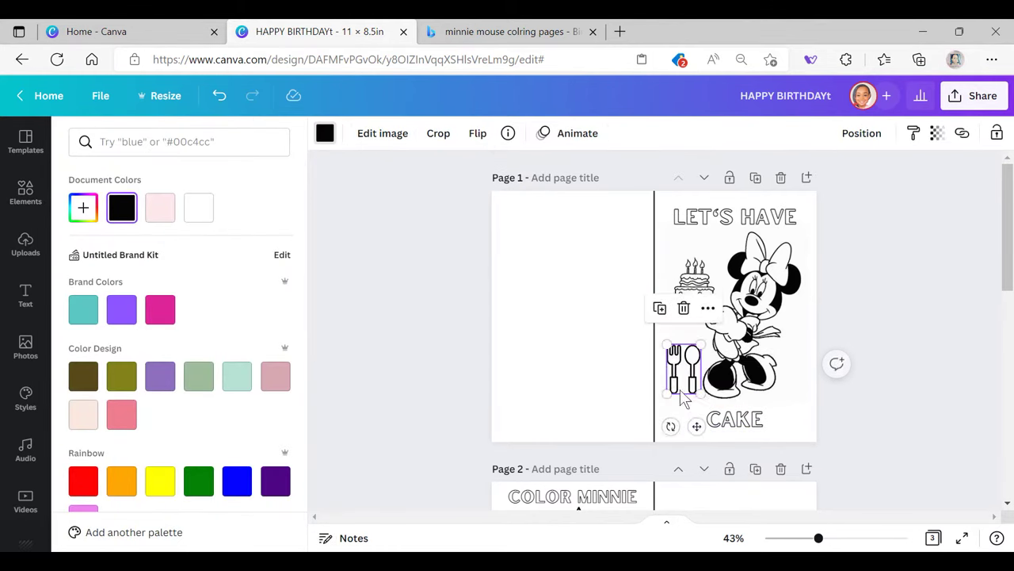
left_click_drag(670, 426, 656, 421)
left_click_drag(699, 398, 690, 385)
Step: Search the elements for PLATE OUTLINE and try adding a plate graphic to page 1
left_click(26, 194)
left_click(198, 141)
type("PLATE OUTLINE")
key("Return")
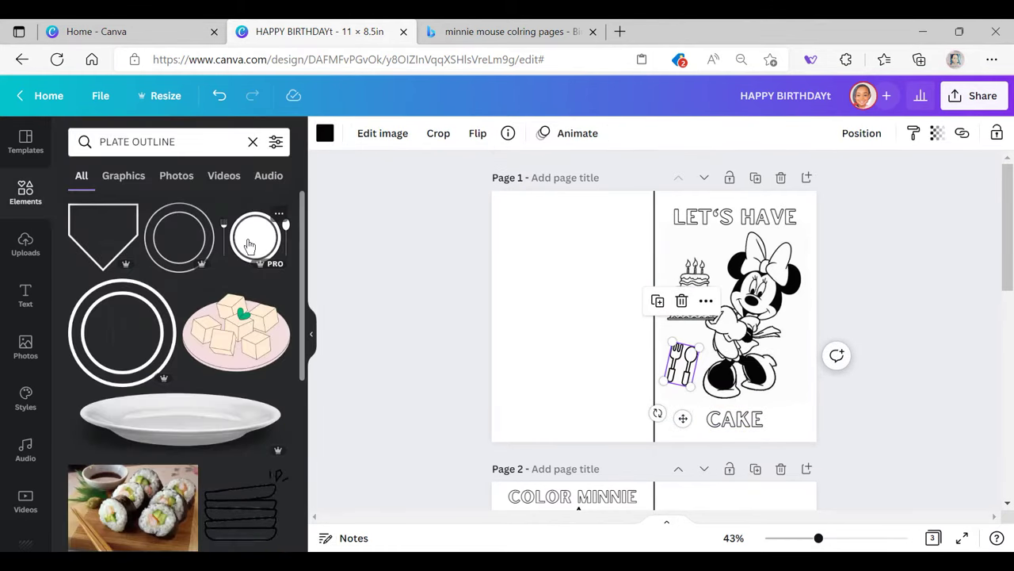
left_click(255, 238)
left_click_drag(718, 364, 566, 364)
Step: Discard the plate graphics and move the fork and spoon to the other side of Minnie's shoes, near the page's outer edge
left_click_drag(682, 362, 800, 386)
left_click_drag(566, 363, 301, 341)
left_click(122, 443)
left_click_drag(678, 342, 640, 303)
left_click_drag(629, 294, 683, 365)
left_click(677, 294)
left_click_drag(800, 386, 792, 383)
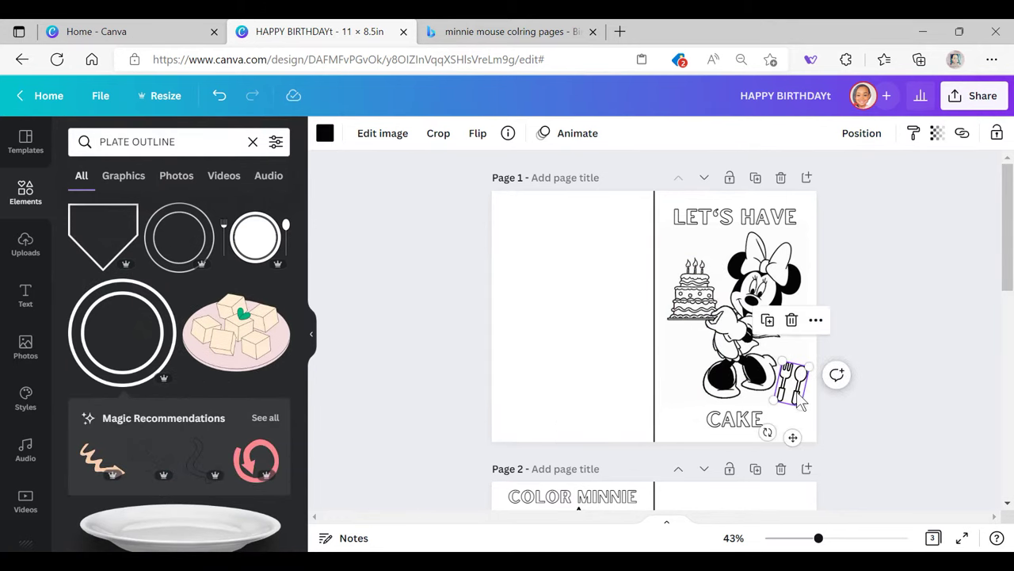
Step: Search the elements for BALLONS OUTLINE and add a single balloon outline to page 1
left_click_drag(191, 141, 11, 147)
type("BALLONA")
key("Return")
left_click(165, 141)
key("BackSpace")
type("S OUTLINE")
key("Return")
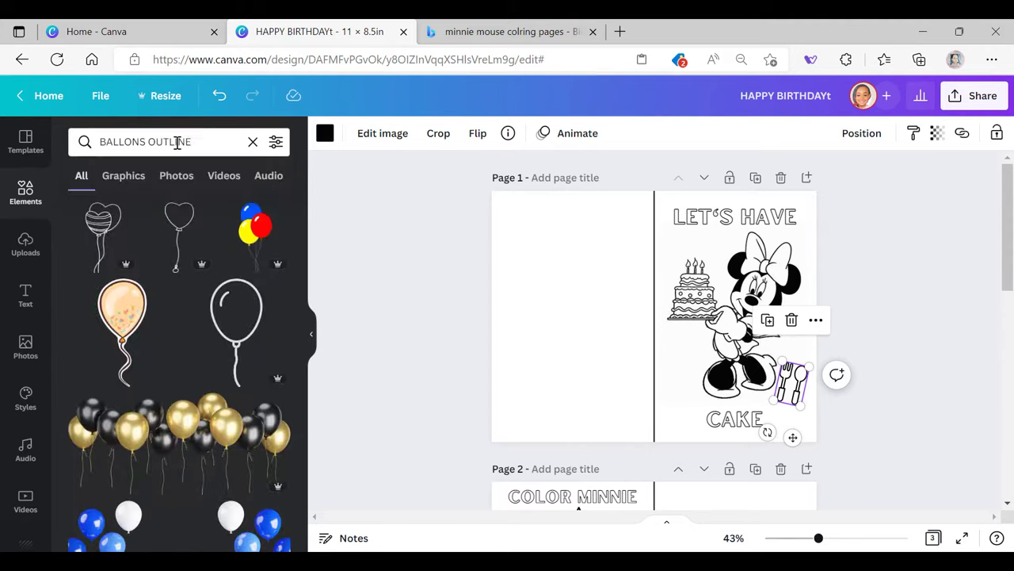
left_click(236, 331)
Step: Shrink the balloon into the lower corner beside CAKE, duplicate it next to the first and nudge the Minnie drawing
left_click_drag(654, 347, 676, 268)
left_click_drag(672, 247, 672, 372)
left_click_drag(686, 402, 699, 421)
left_click_drag(681, 376, 742, 422)
key("ctrl+d")
left_click(696, 420)
left_click_drag(749, 317, 744, 315)
left_click(846, 390)
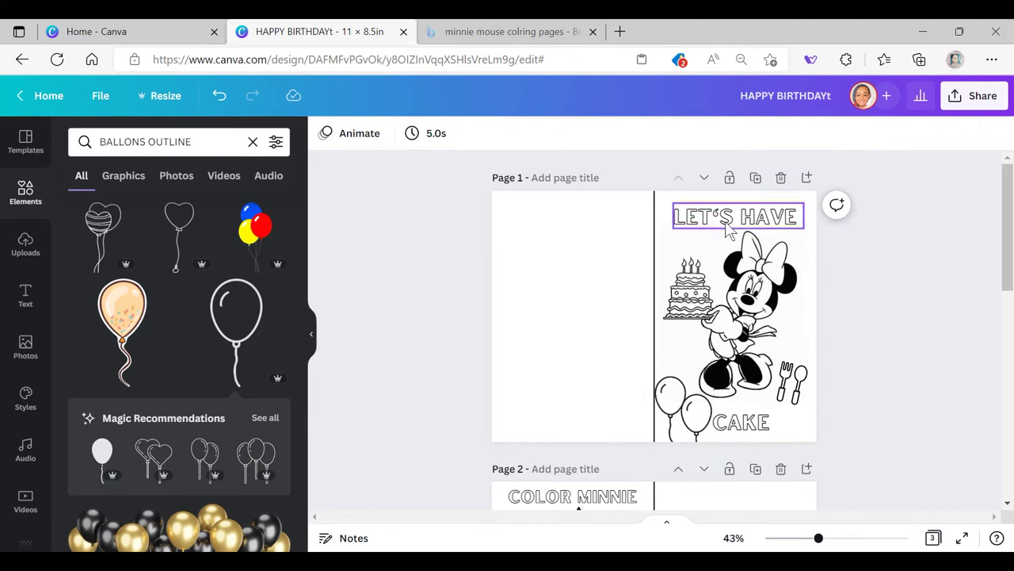
Step: Raise the LET'S HAVE heading slightly and move one outline graphic from beside CAKE up next to Minnie's bow
left_click_drag(729, 226, 729, 219)
left_click(691, 404)
left_click_drag(701, 421, 808, 225)
left_click_drag(850, 240, 801, 251)
left_click_drag(821, 316, 797, 317)
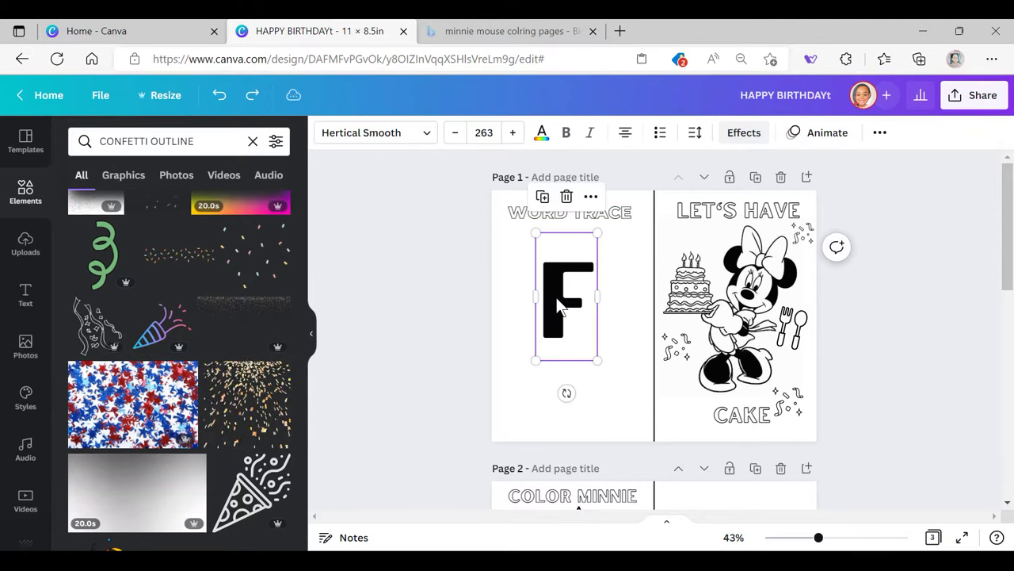
Step: Search the fonts for CANVA STUDENT and apply the dotted Canva Student Font to the large letter under WORD TRACE
left_click(347, 131)
type("c")
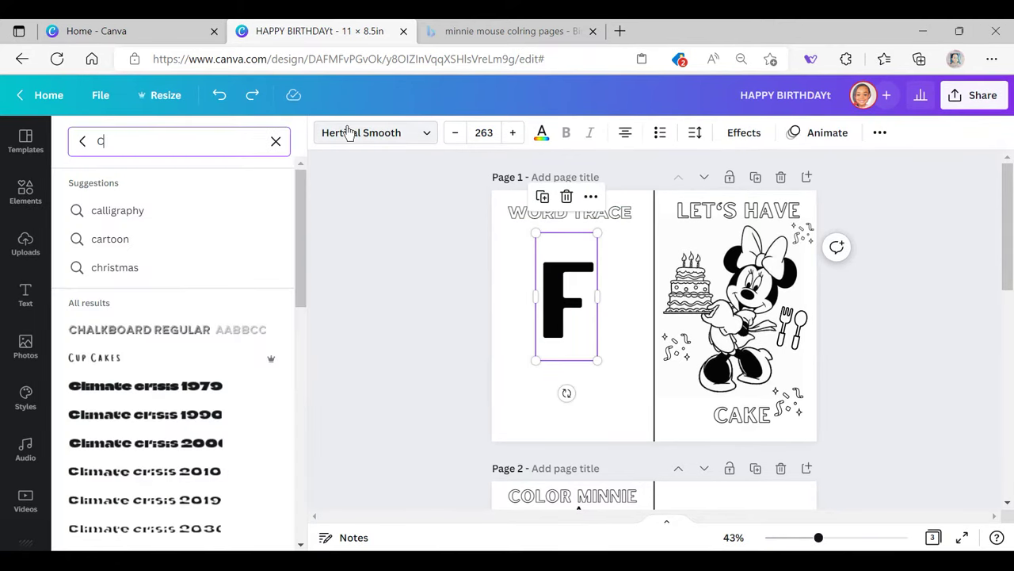
type("CA")
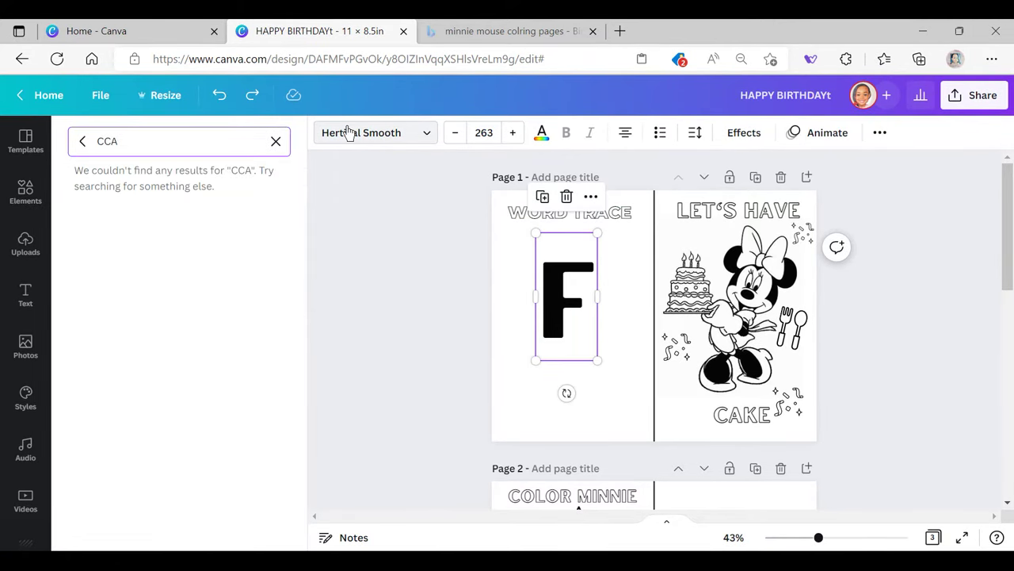
key("BackSpace")
key("BackSpace")
type("ANVA")
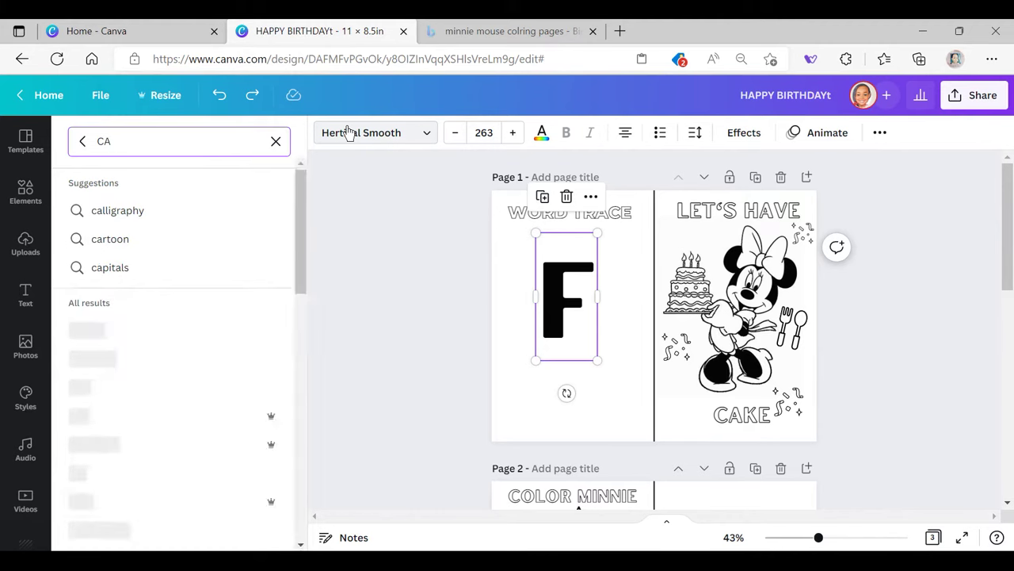
type(" STU")
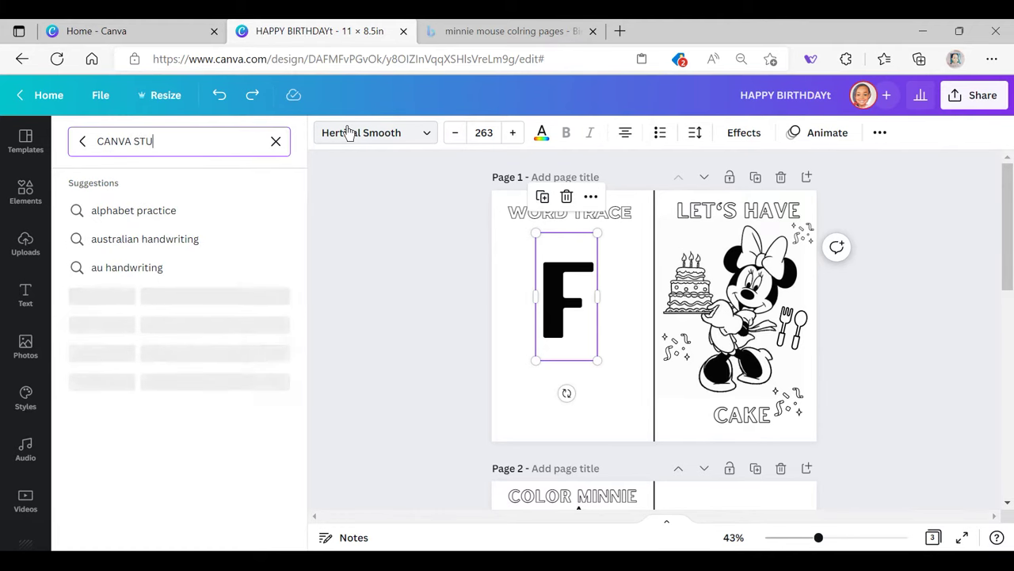
type("DENT")
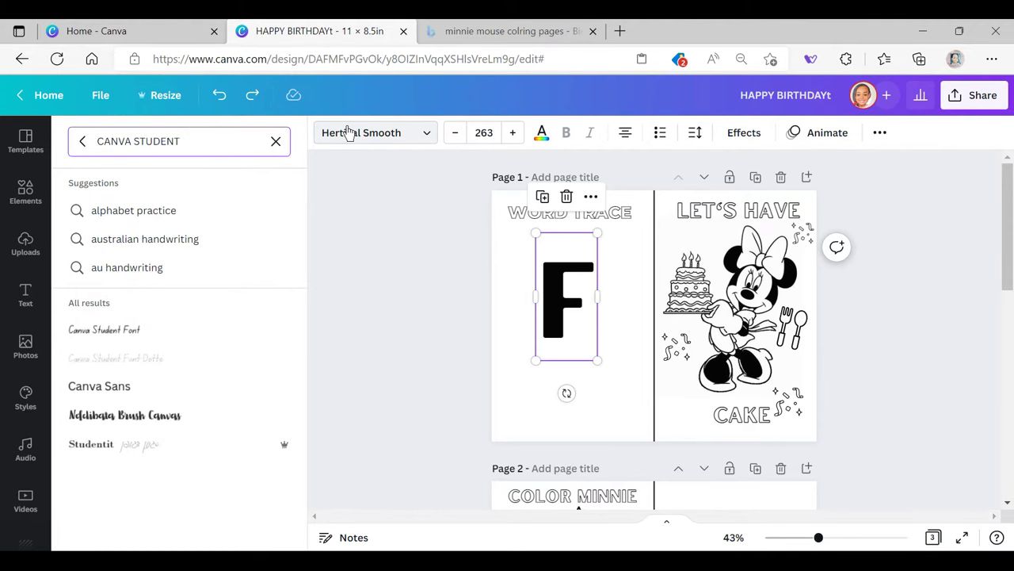
left_click(157, 331)
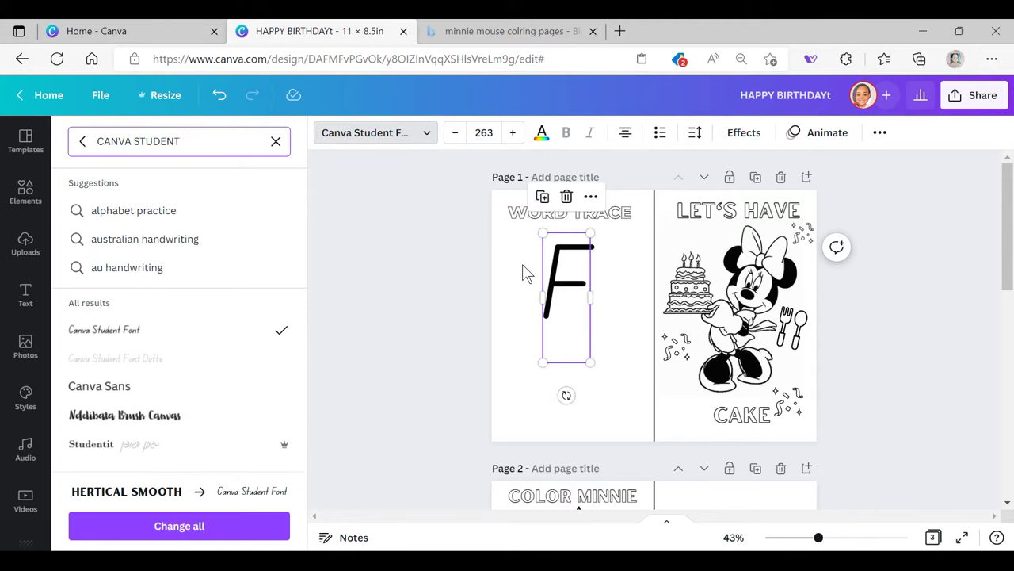
left_click(155, 358)
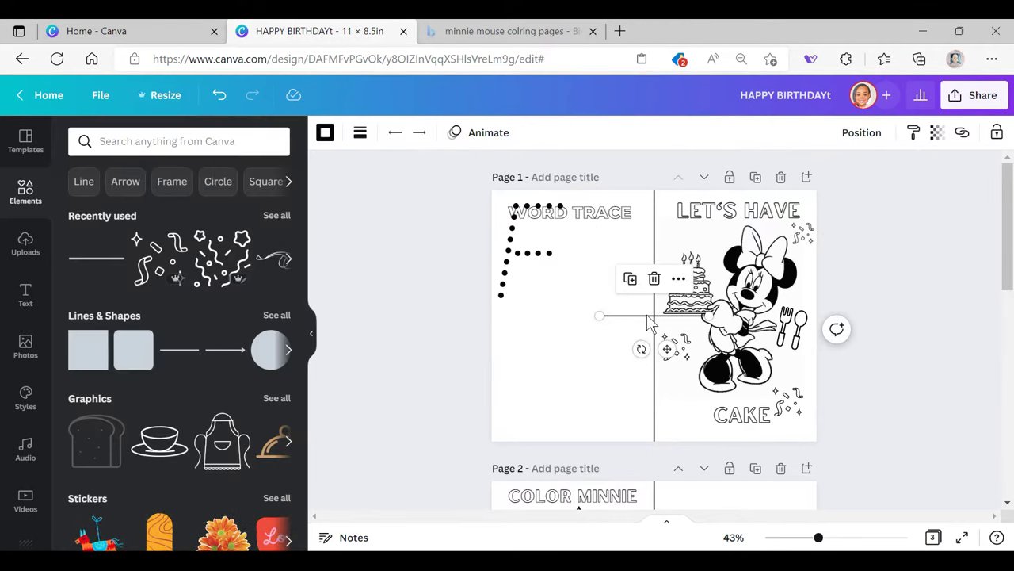
Step: Place a horizontal line across the left half of page 1 below the dotted letter and duplicate it into three evenly spaced writing lines
left_click_drag(648, 321, 650, 362)
left_click(549, 325)
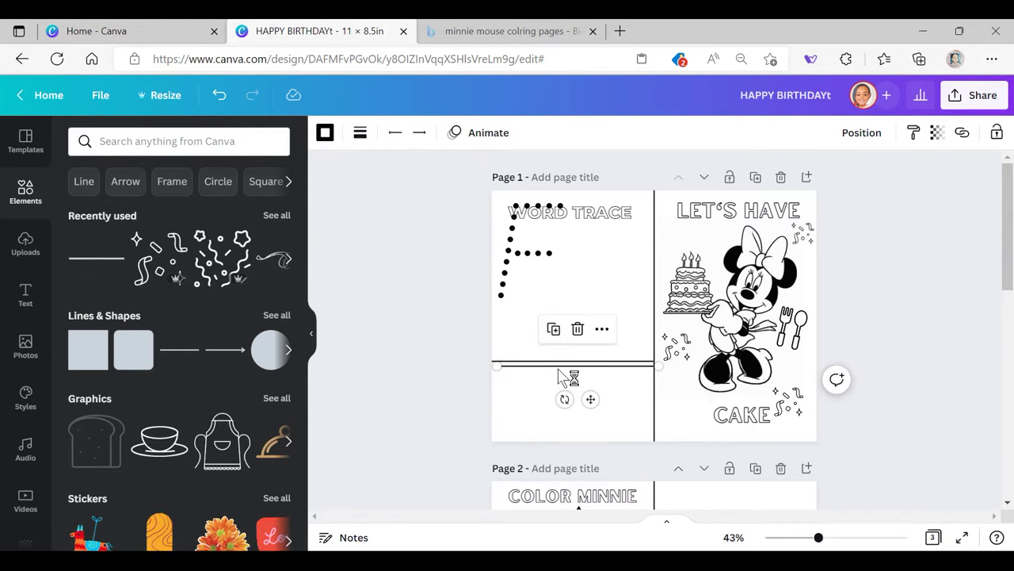
left_click_drag(592, 397, 587, 415)
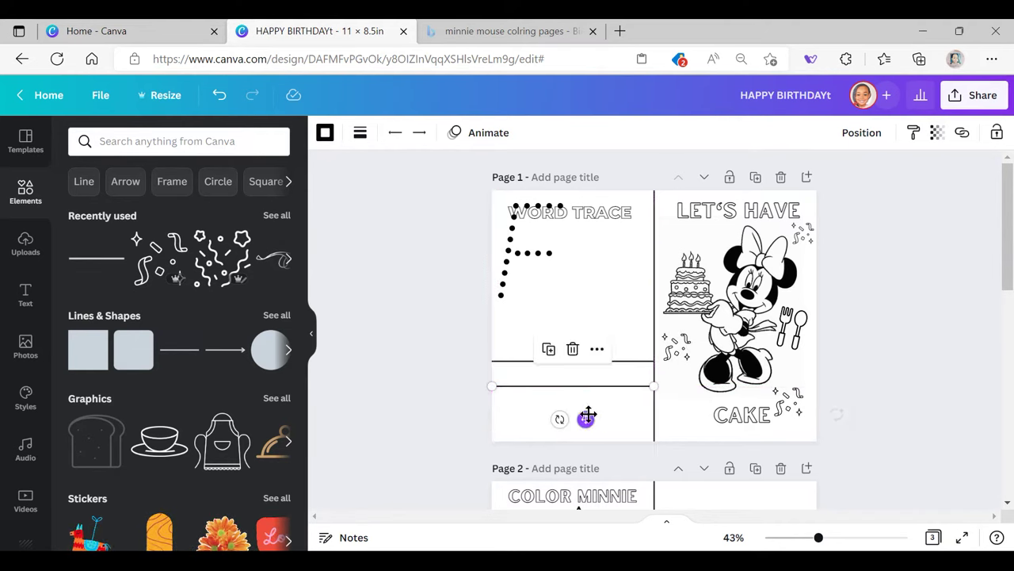
left_click(548, 350)
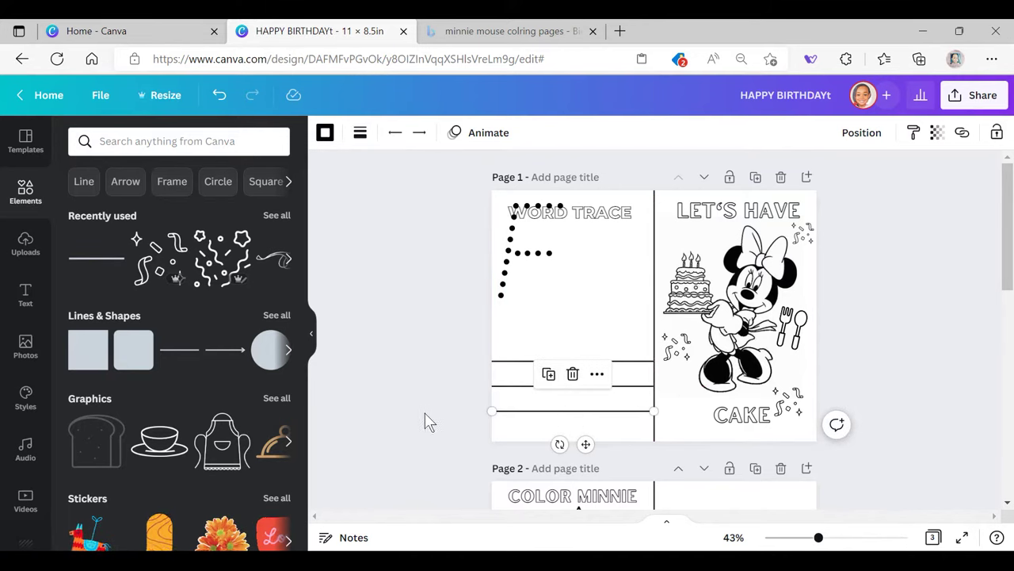
left_click(532, 388, "shift")
left_click(543, 361, "shift")
left_click(867, 137)
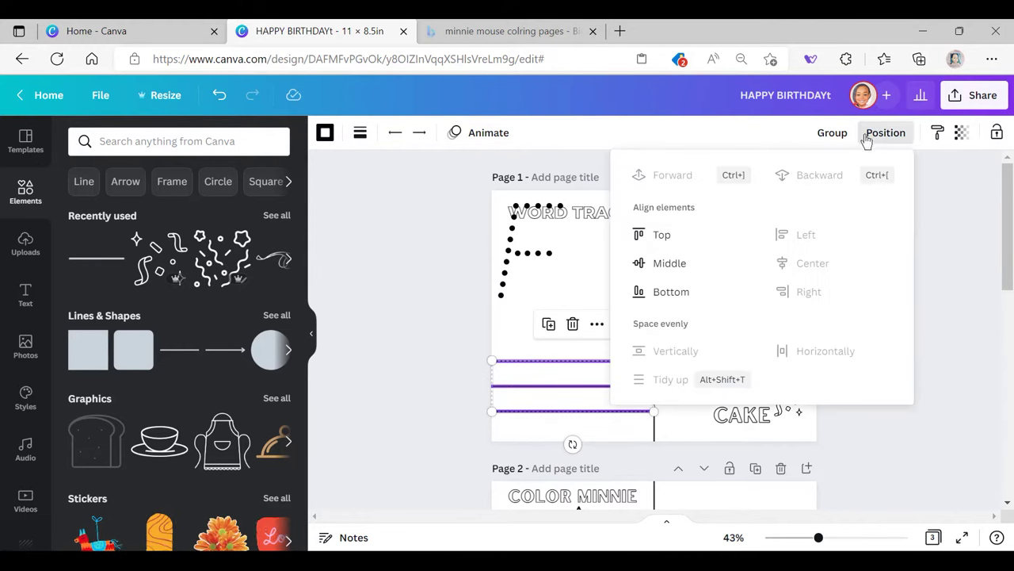
left_click(406, 362)
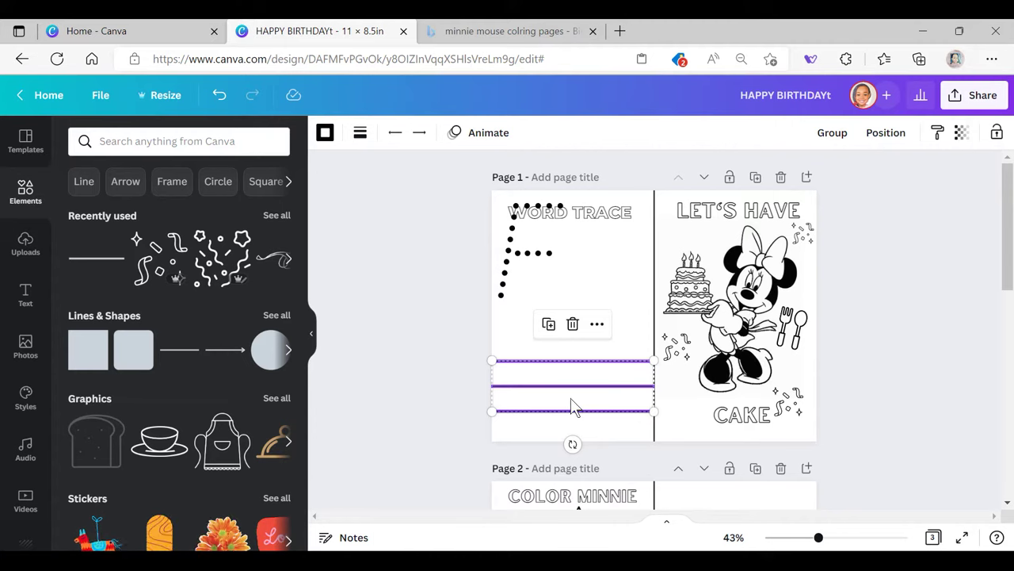
left_click(461, 392)
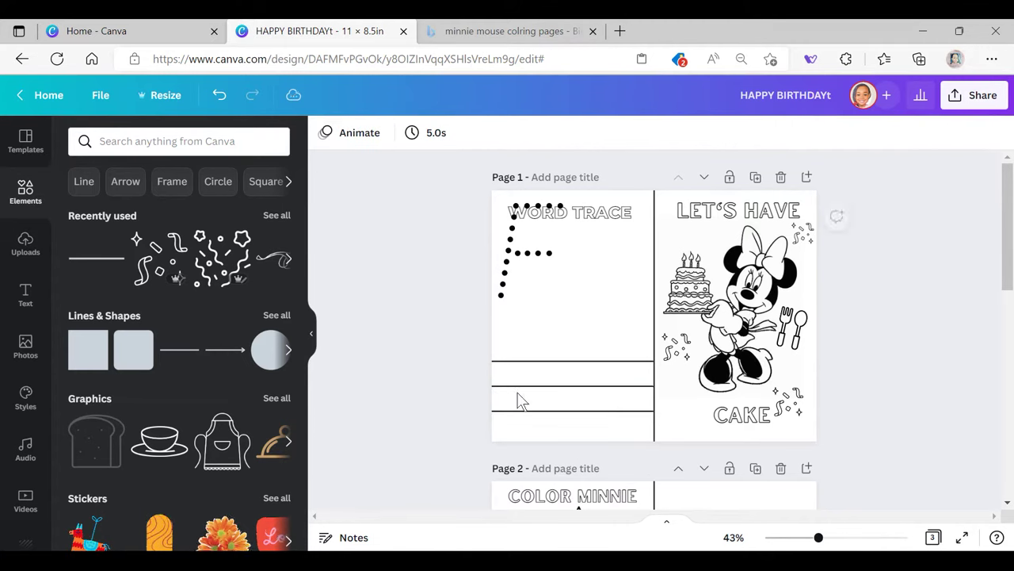
left_click(569, 412)
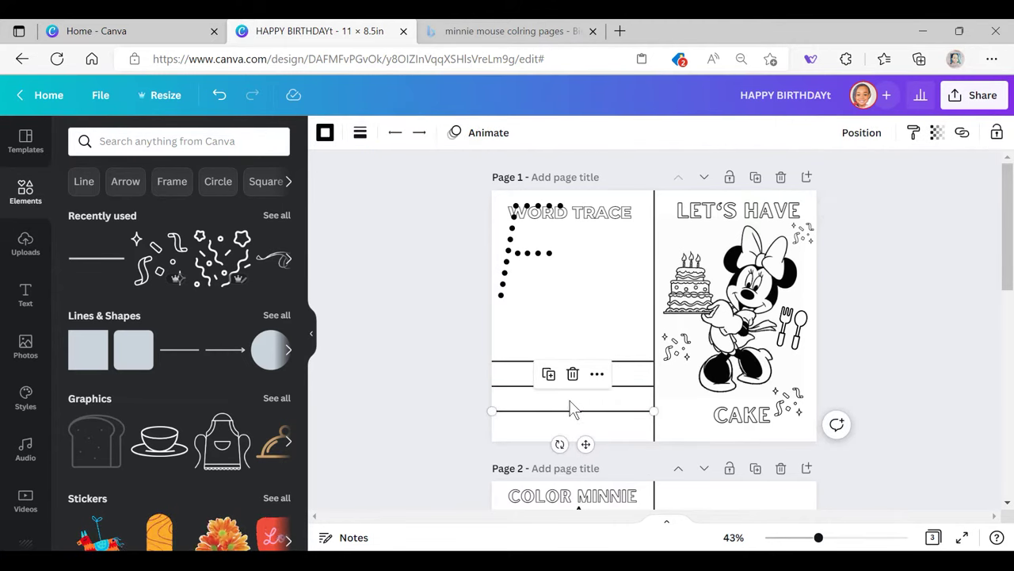
Step: Raise the lowest writing line slightly, select all three writing lines and space them evenly with Tidy up
left_click(524, 393)
left_click_drag(547, 412, 550, 410)
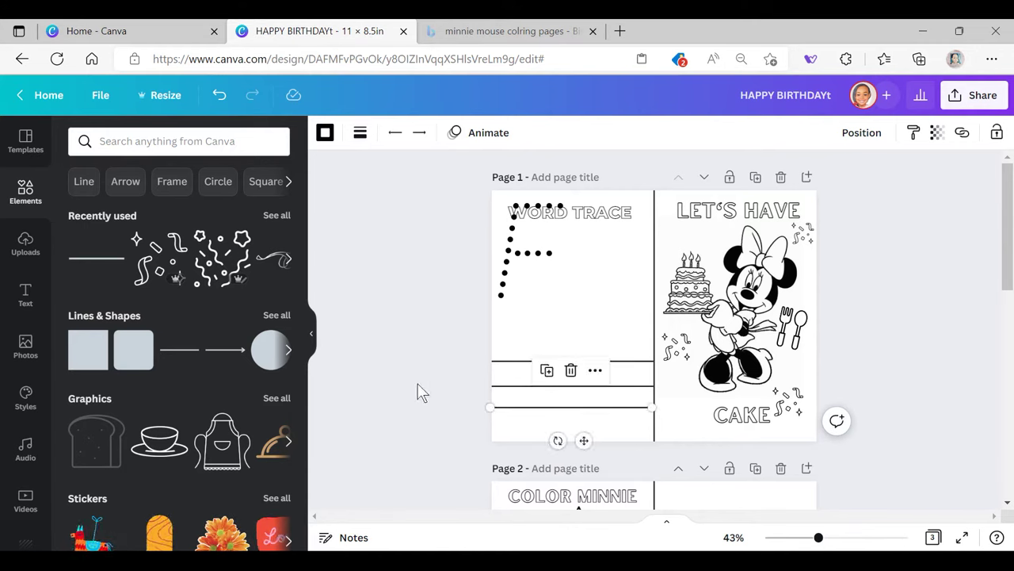
left_click(423, 392)
left_click(549, 408)
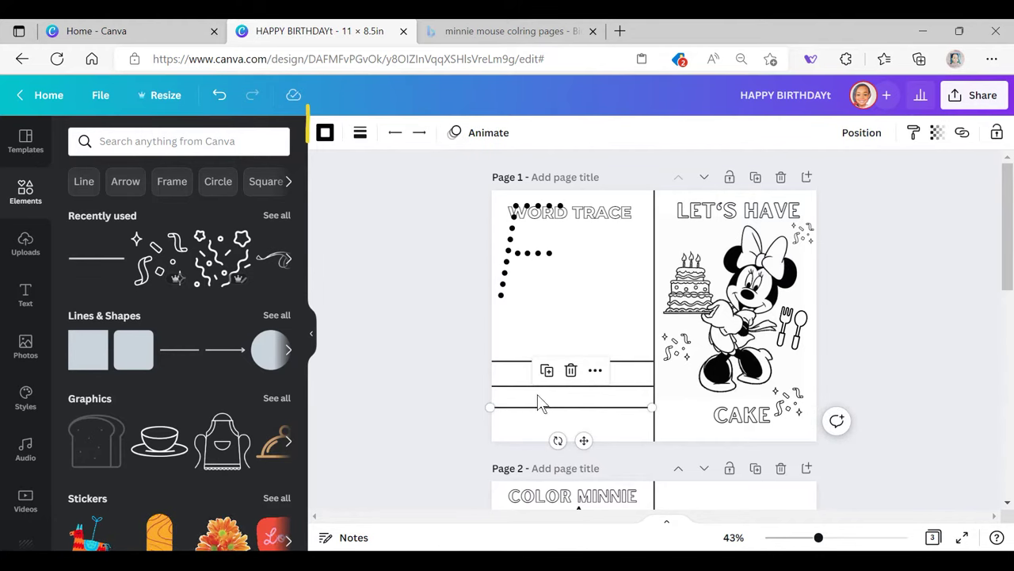
left_click(523, 385, "shift")
left_click(524, 360, "shift")
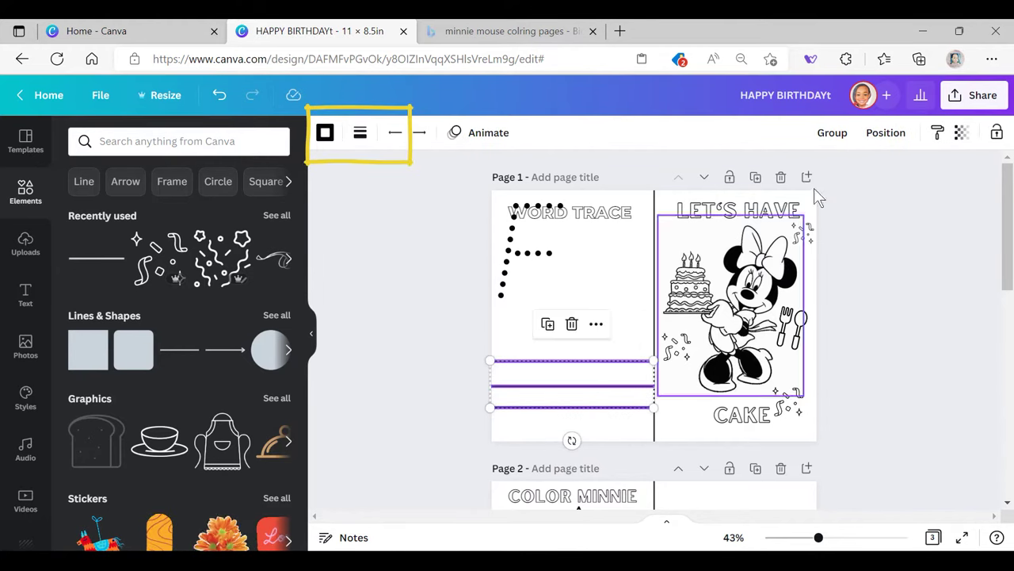
left_click(891, 132)
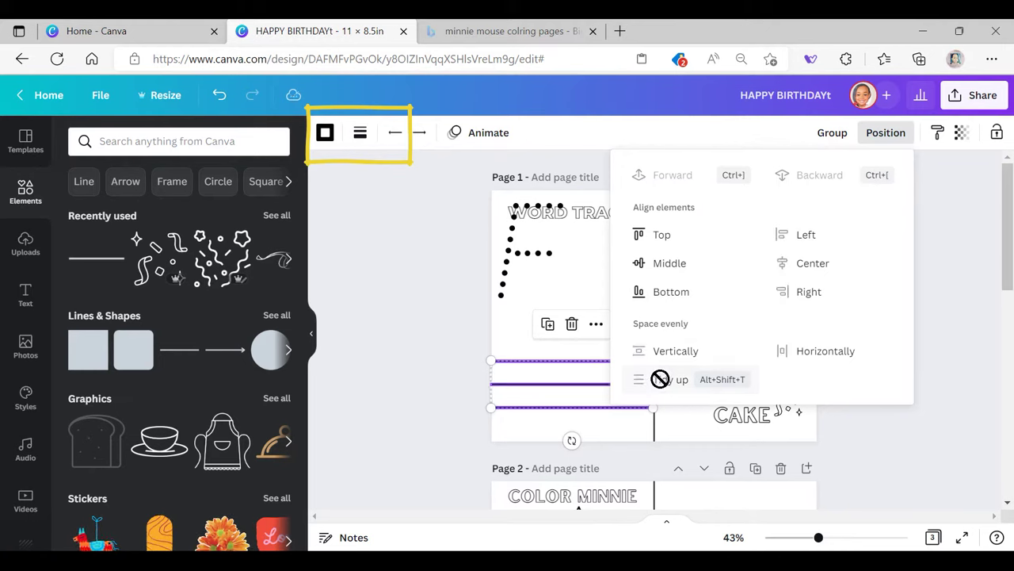
left_click(454, 442)
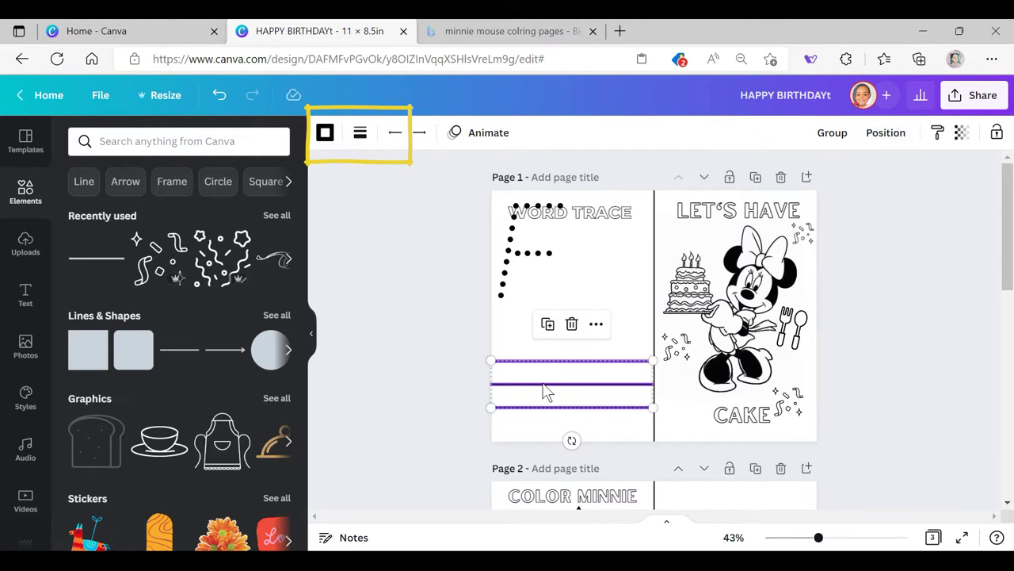
Step: Give the middle writing line a short-dashed style and colour it pink
left_click(423, 377)
left_click(577, 385)
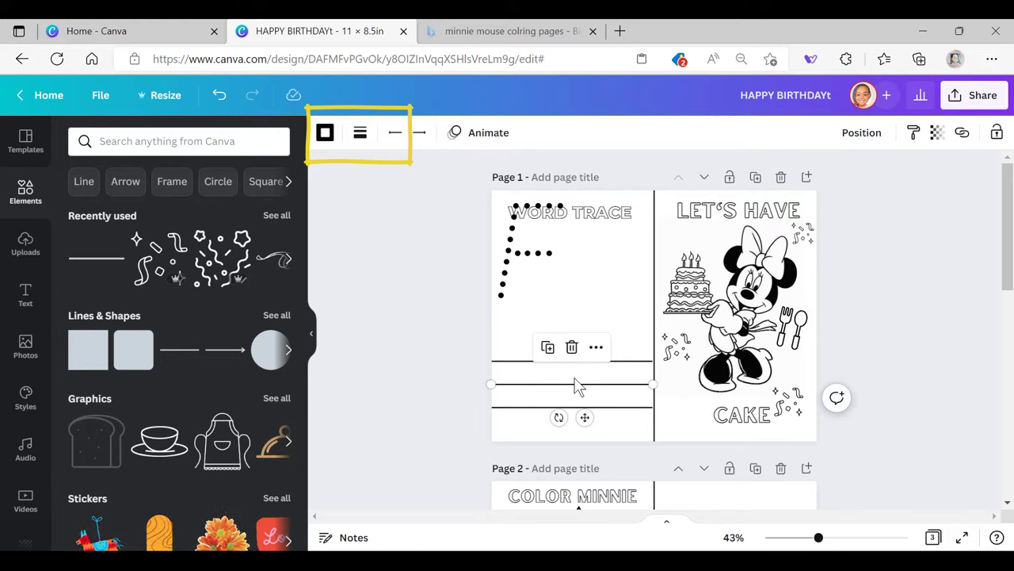
left_click(361, 136)
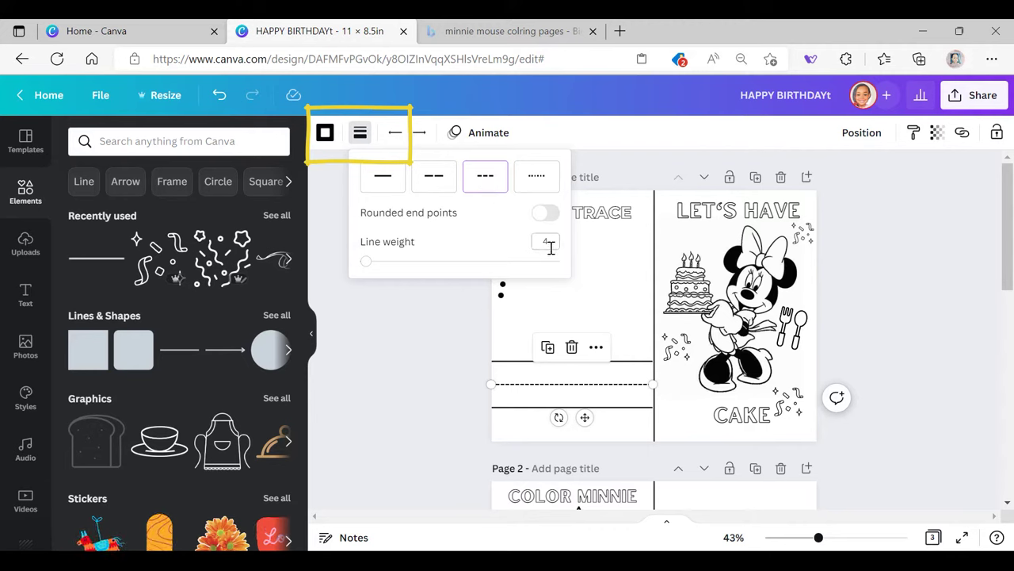
left_click(438, 404)
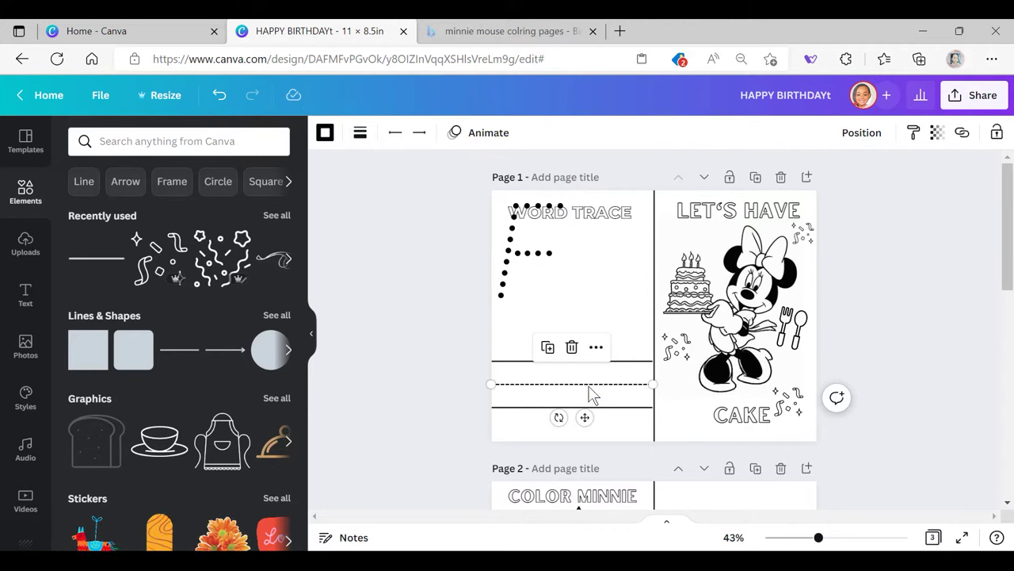
left_click(326, 132)
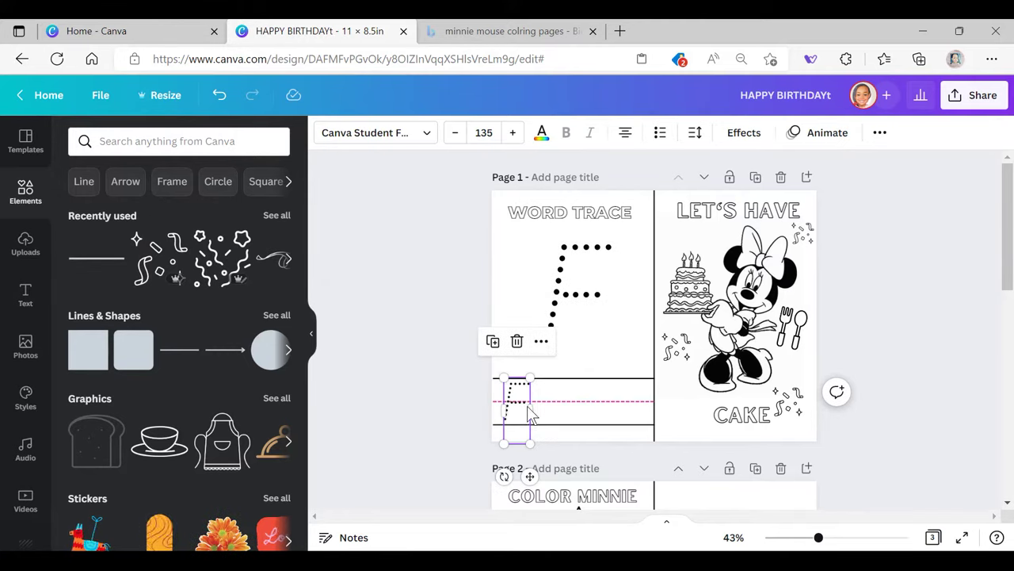
Step: Complete the small dotted F on the writing lines into the child's name and widen its text box to one line
double_click(526, 409)
left_click(525, 408)
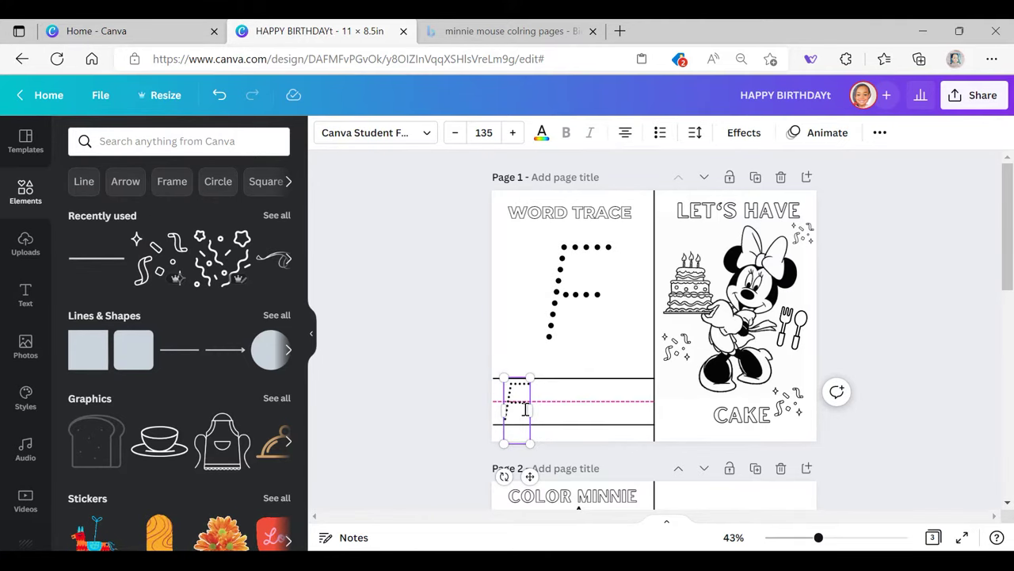
type("AITH")
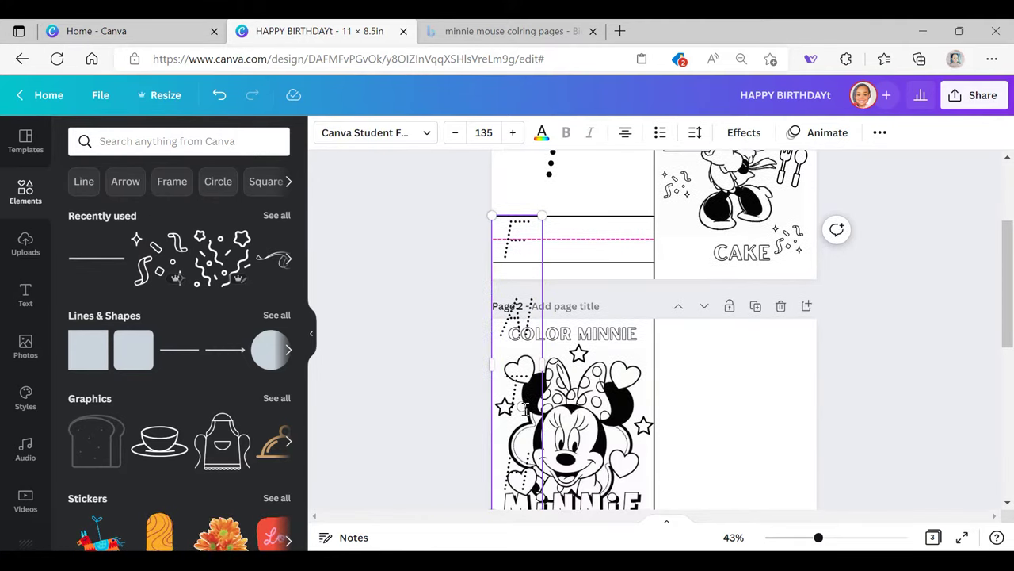
left_click_drag(542, 363, 651, 325)
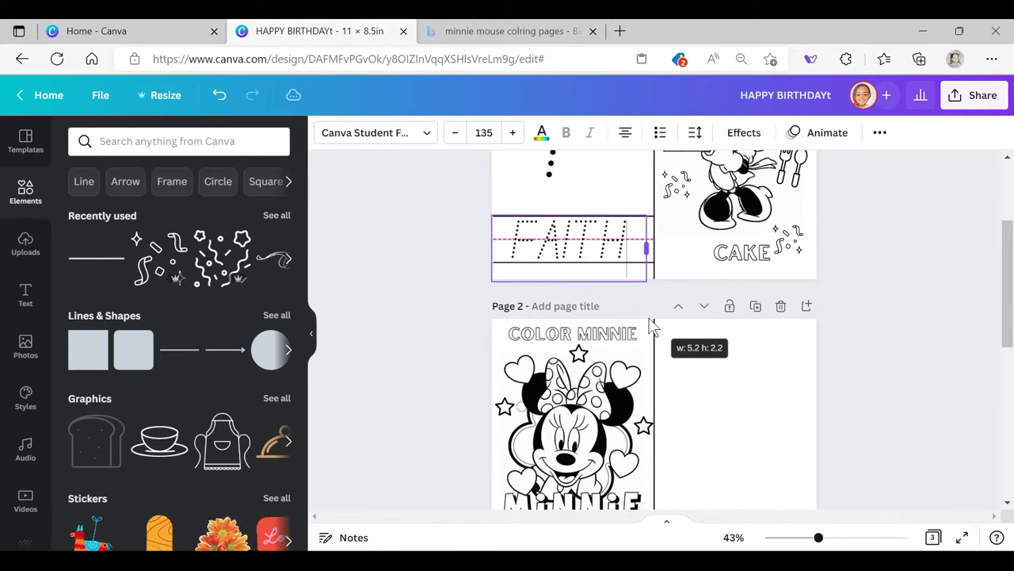
left_click(445, 242)
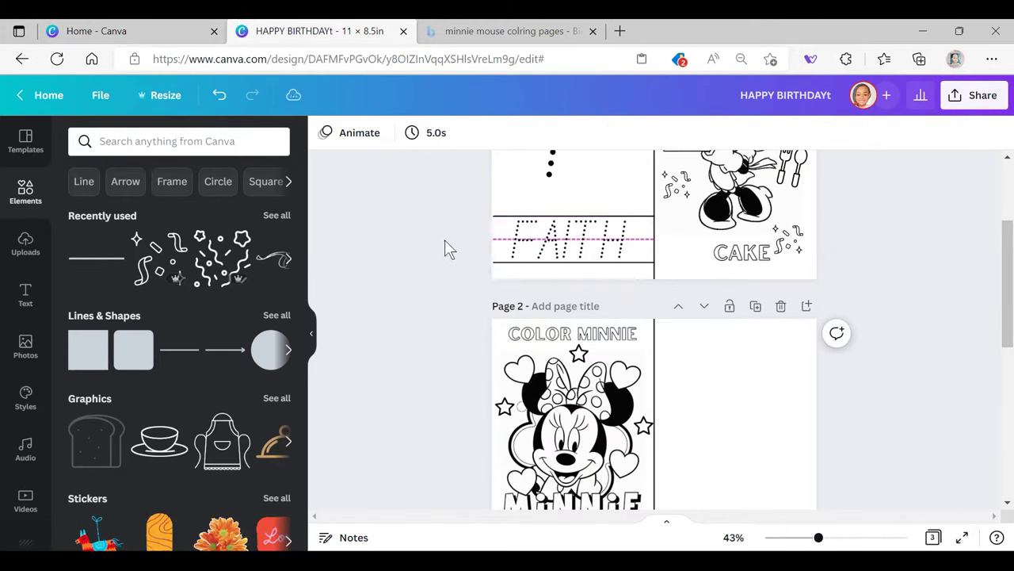
Step: Nudge the dotted name into place between the writing lines and increase its letter spacing
left_click(593, 250)
left_click_drag(591, 244, 591, 243)
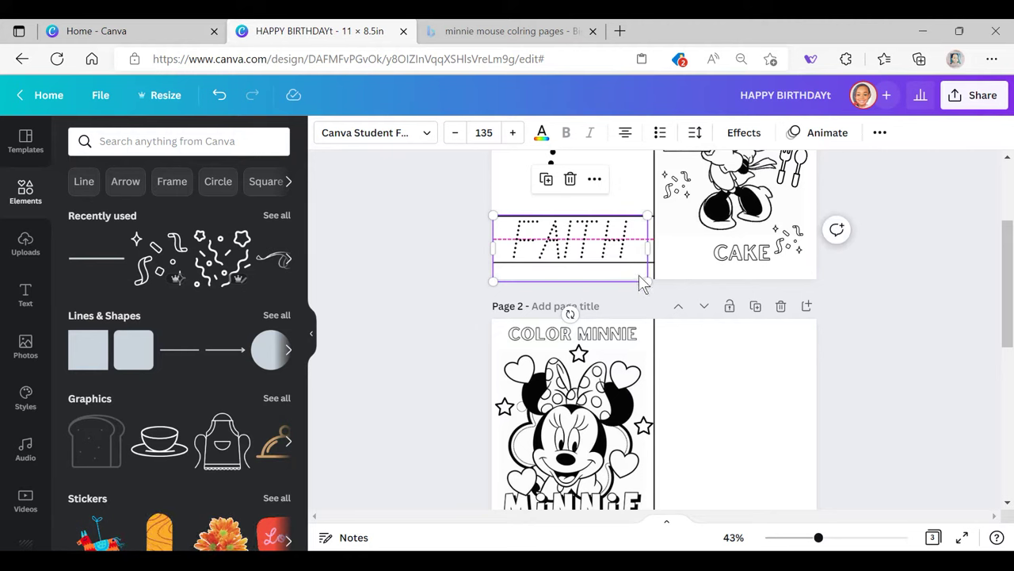
left_click(744, 133)
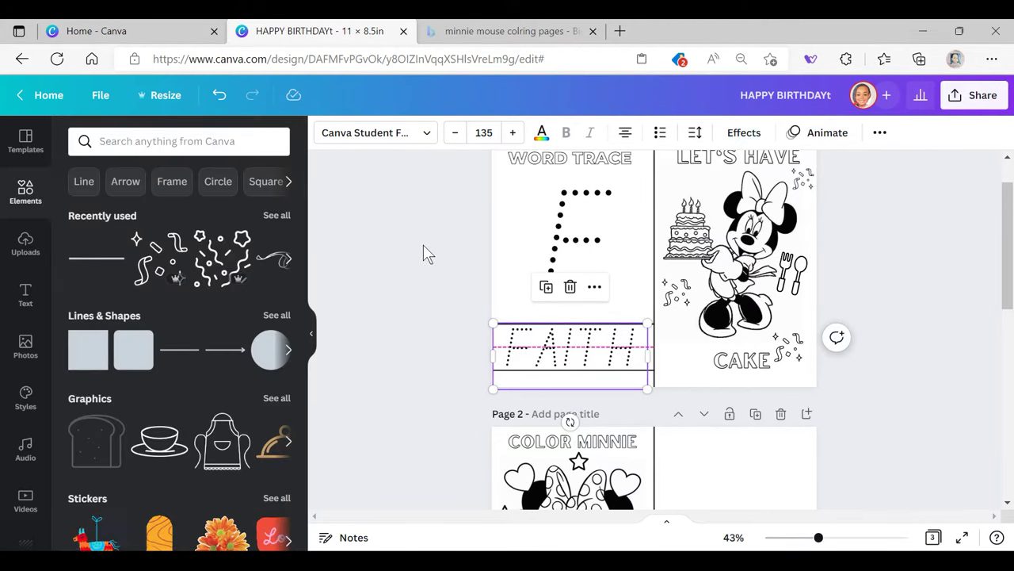
Step: Search the elements for LETTER TRACE, refine the search to LETTER TRACE F and examine the traceable letters
left_click(180, 149)
type("LETTER TRACE")
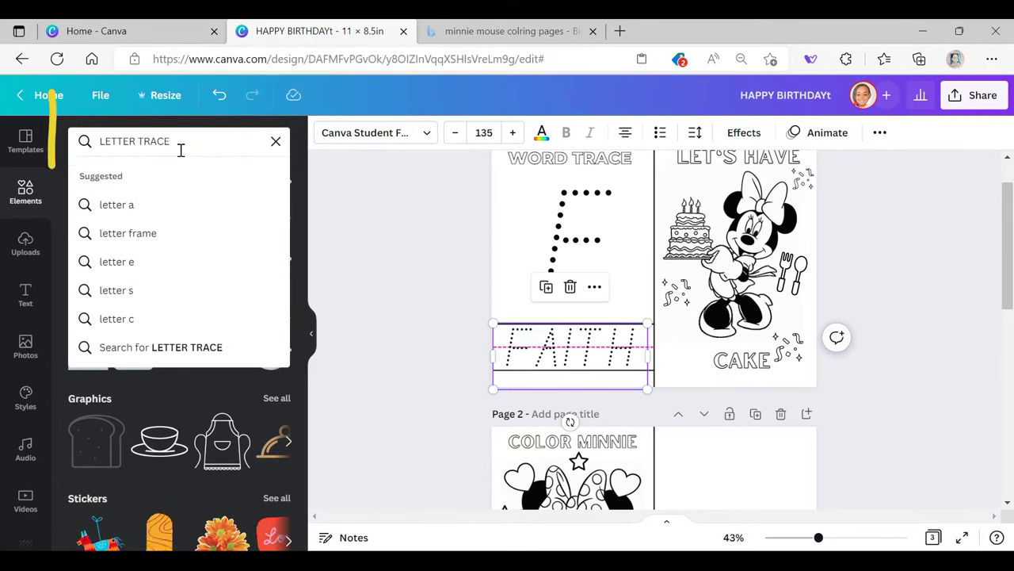
key("Return")
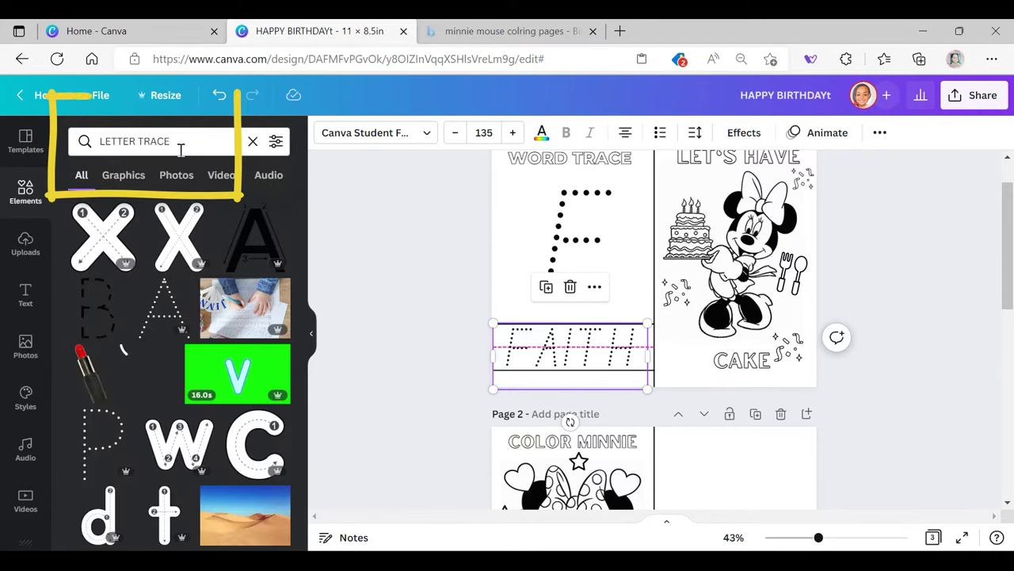
scroll(169, 267, "down", 3)
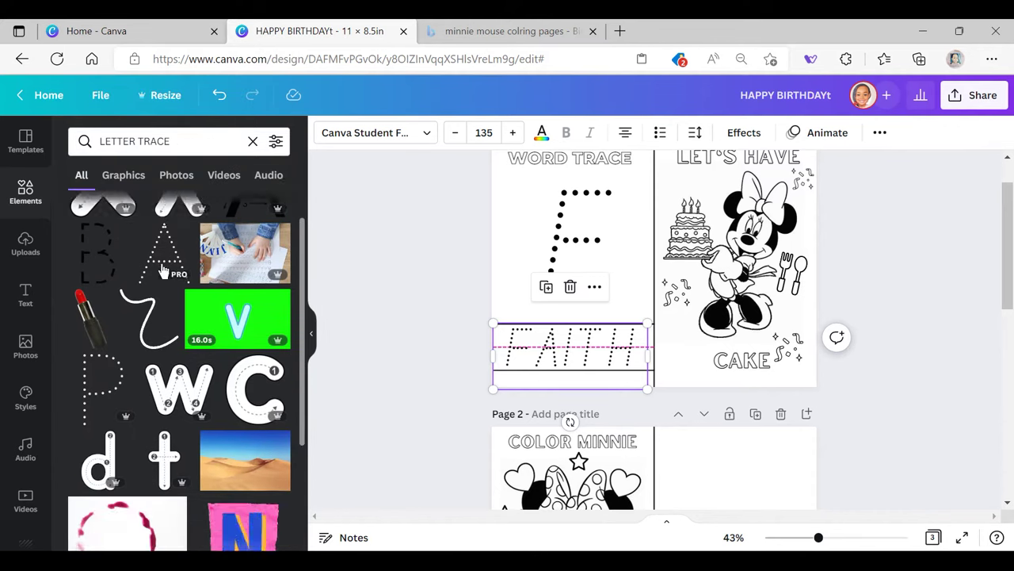
left_click(197, 142)
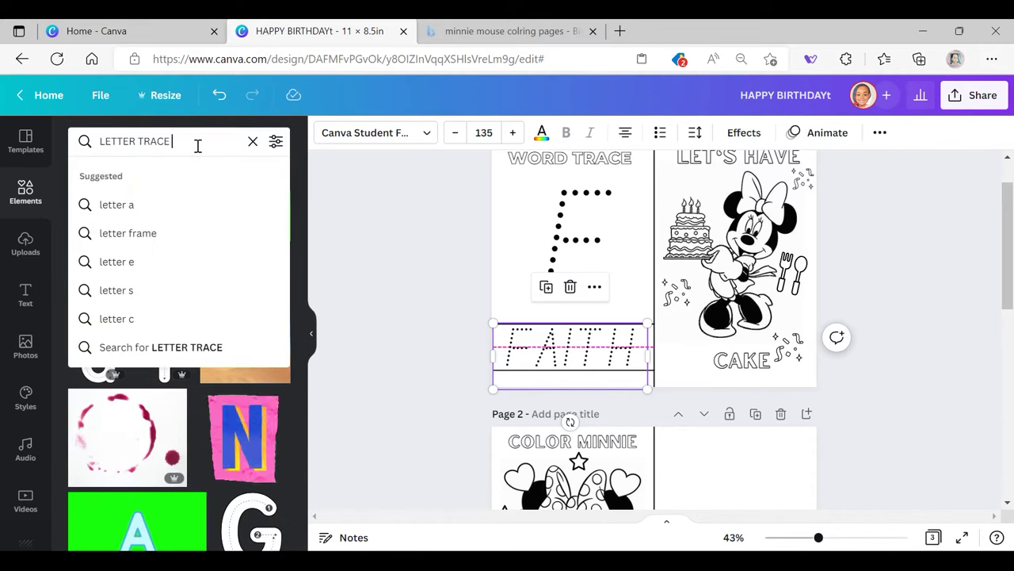
type("F")
key("Return")
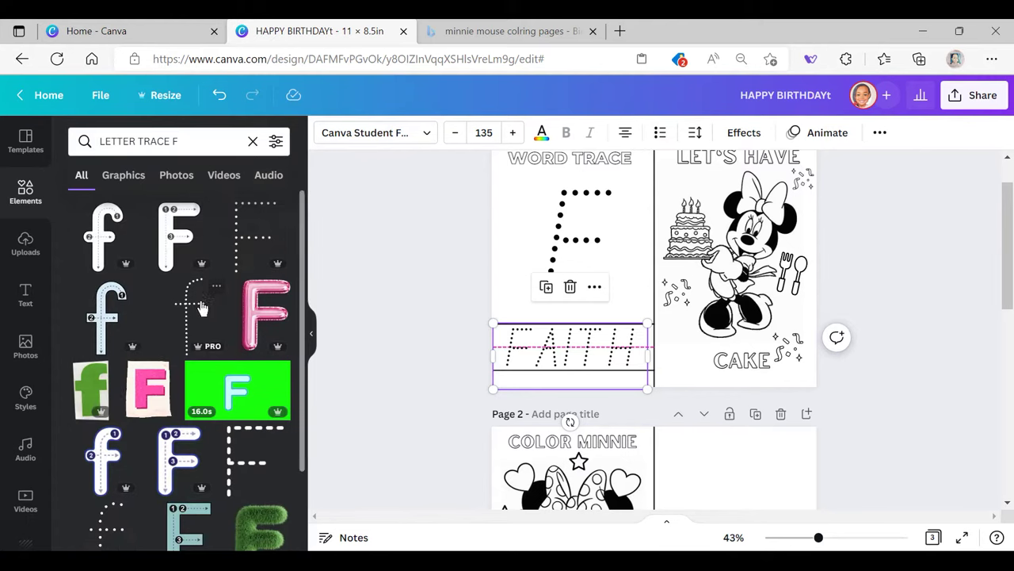
scroll(202, 311, "down", 3)
scroll(202, 310, "up", 1)
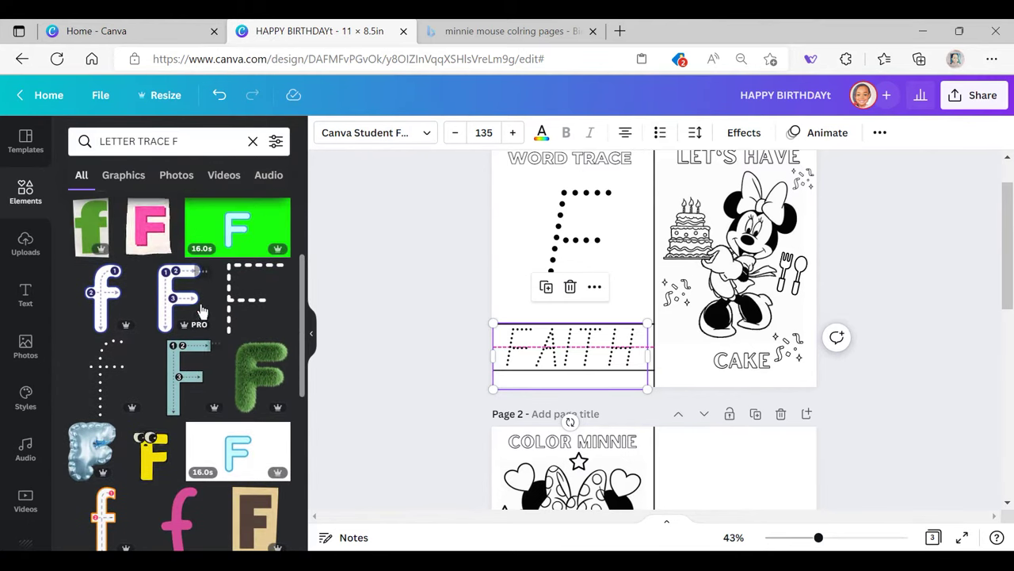
Step: Replace the large dotted text F under WORD TRACE with the dashed F graphic, centred beneath the heading
left_click(251, 295)
left_click_drag(628, 263, 511, 239)
left_click(594, 253)
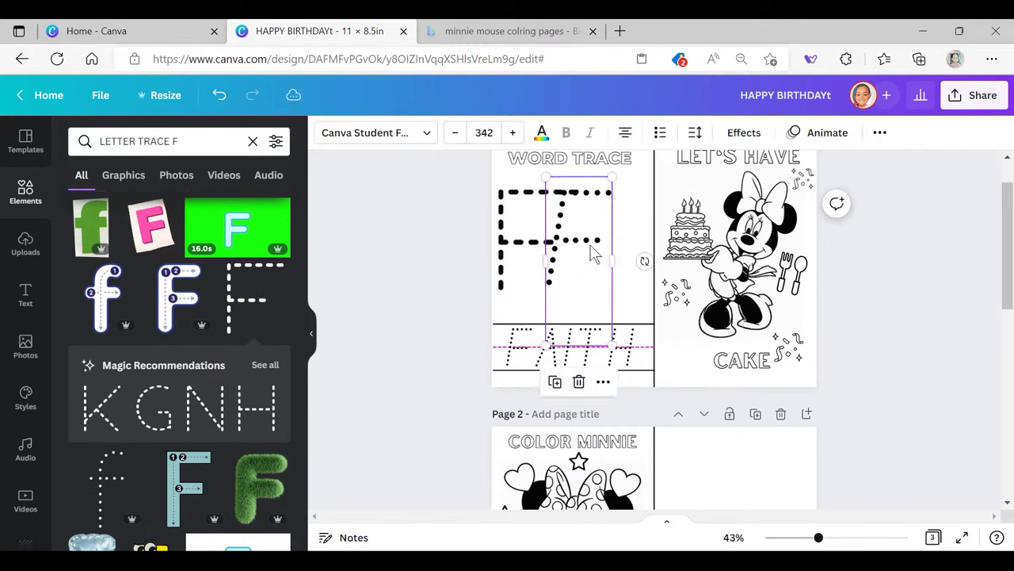
left_click_drag(594, 244, 336, 277)
left_click_drag(542, 242, 579, 238)
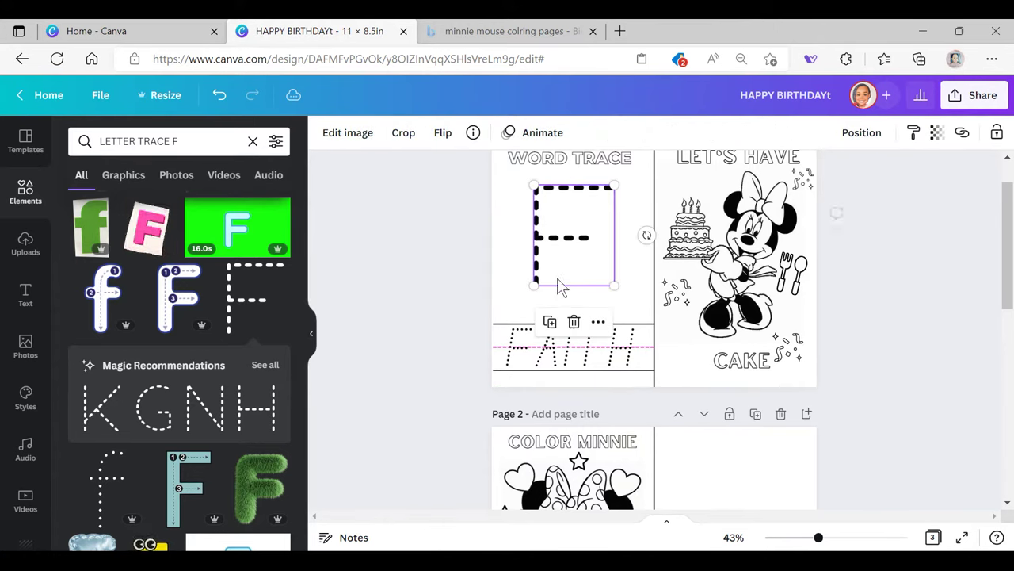
left_click(557, 301)
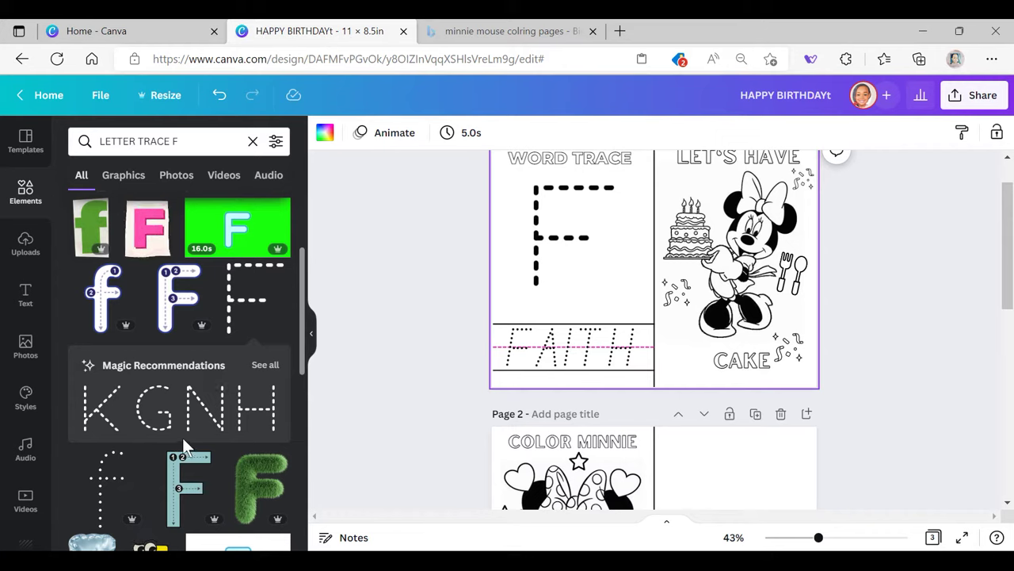
Step: Place the blue-outlined F graphic with numbered tracing arrows over the dashed F and enlarge it
scroll(217, 414, "down", 5)
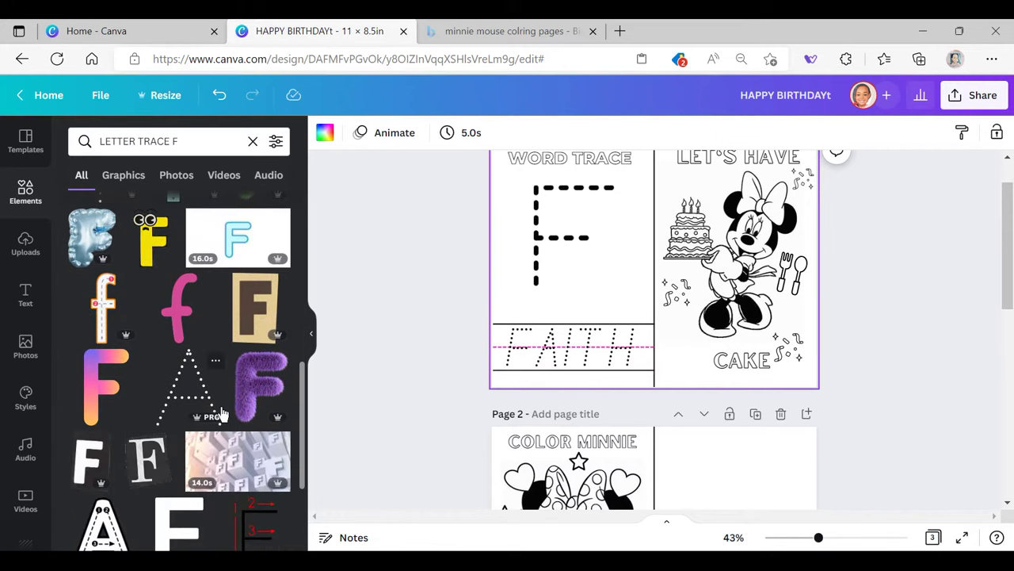
scroll(222, 414, "down", 2)
scroll(222, 414, "up", 3)
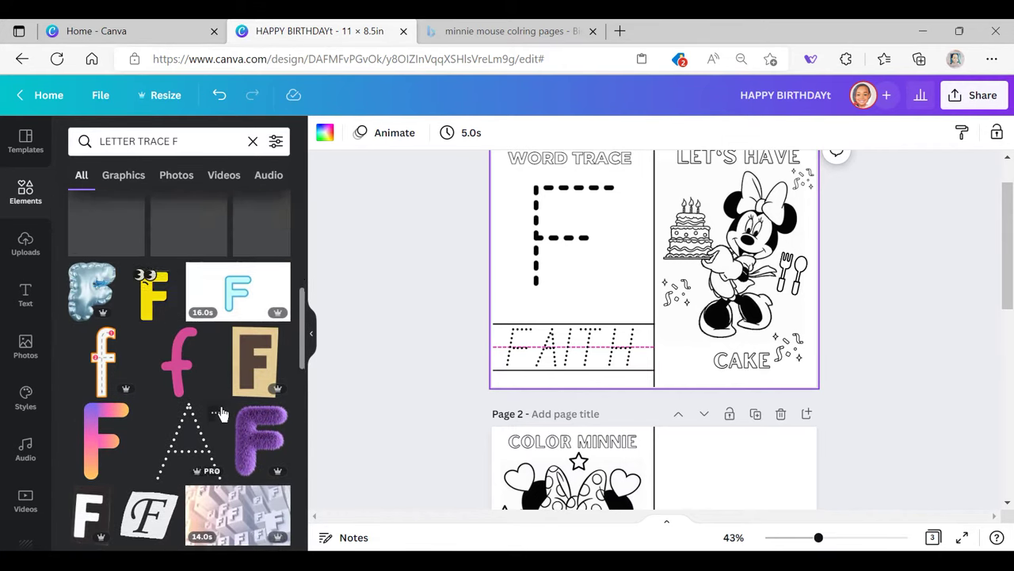
scroll(221, 414, "up", 3)
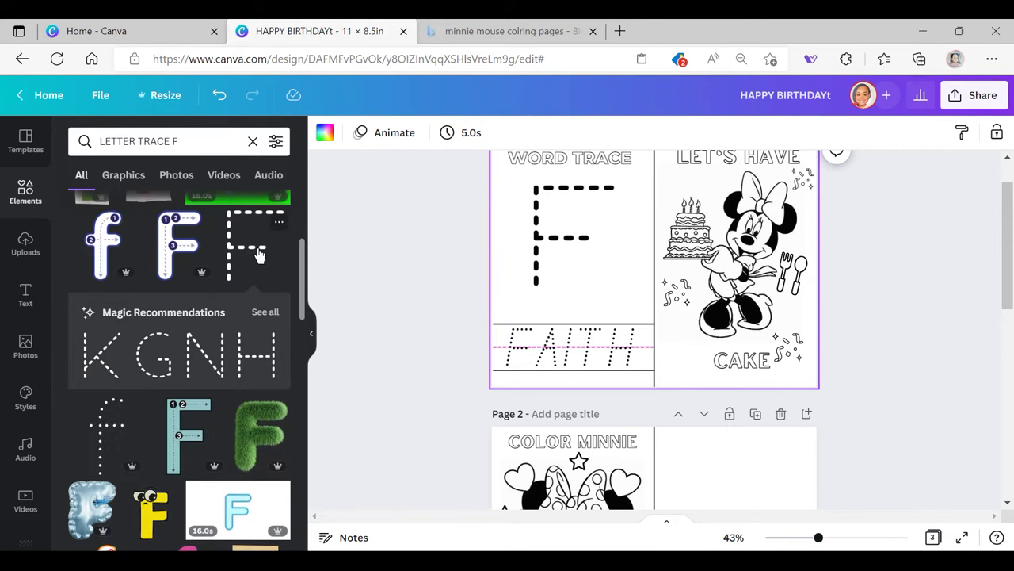
scroll(259, 254, "up", 2)
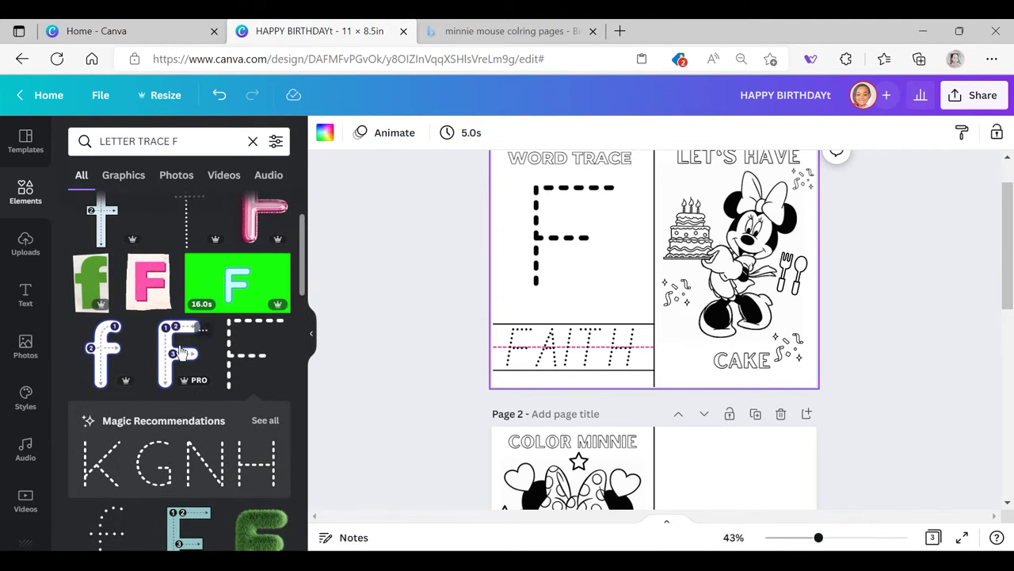
left_click(183, 352)
left_click_drag(637, 264, 538, 235)
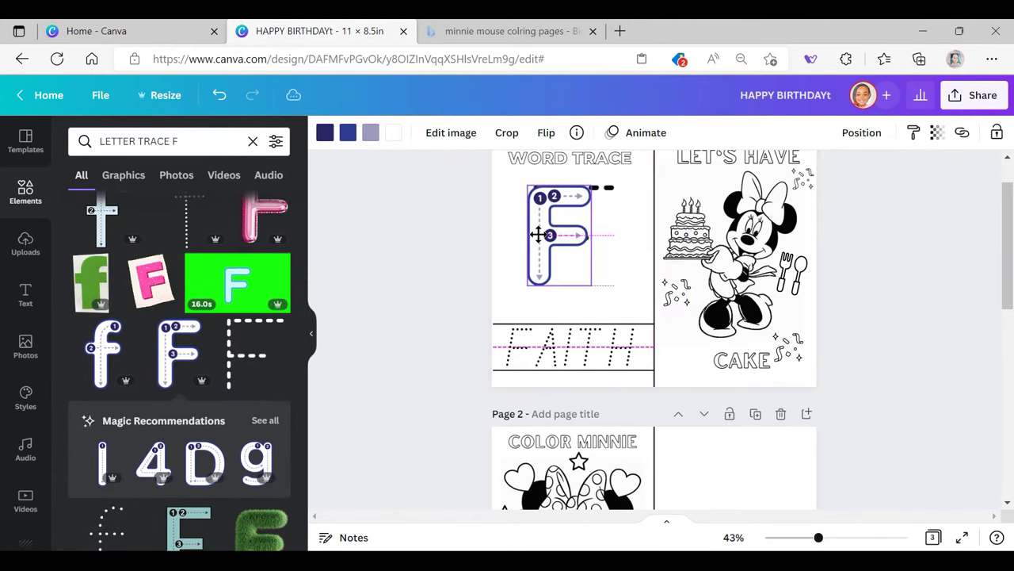
mouse_move(591, 285)
left_mouse_down()
mouse_move(634, 328)
mouse_move(622, 325)
left_mouse_up()
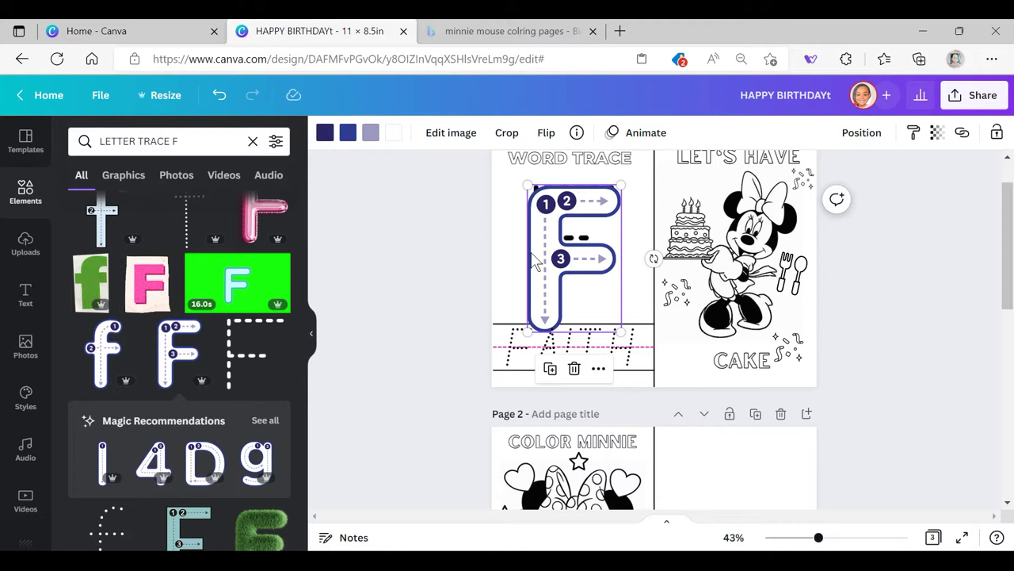
Step: Remove both F graphics and place the dotted F graphic instead, enlarged and centred under WORD TRACE
scroll(183, 259, "up", 3)
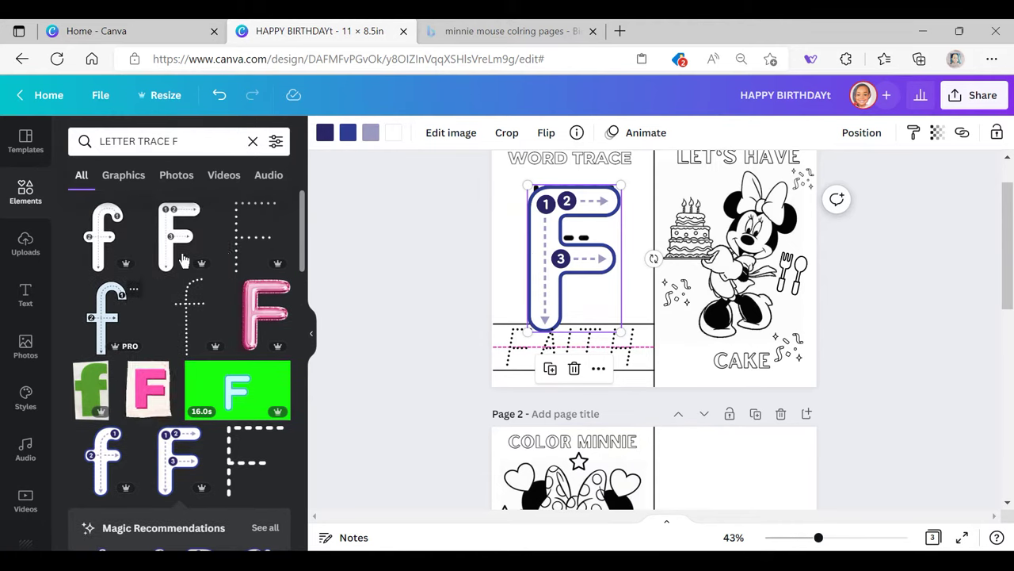
left_click_drag(255, 236, 569, 243)
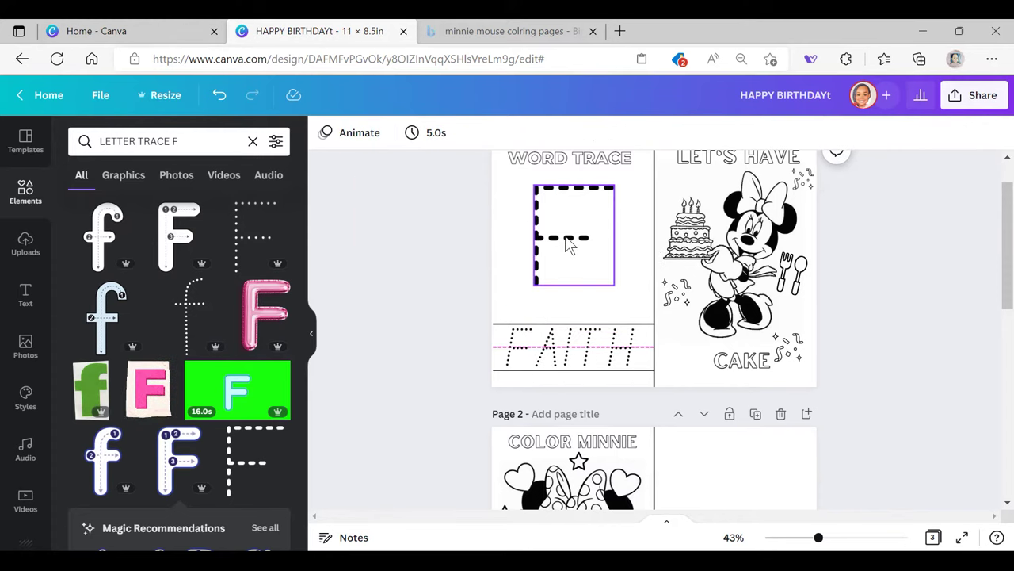
key("Delete")
left_click(254, 236)
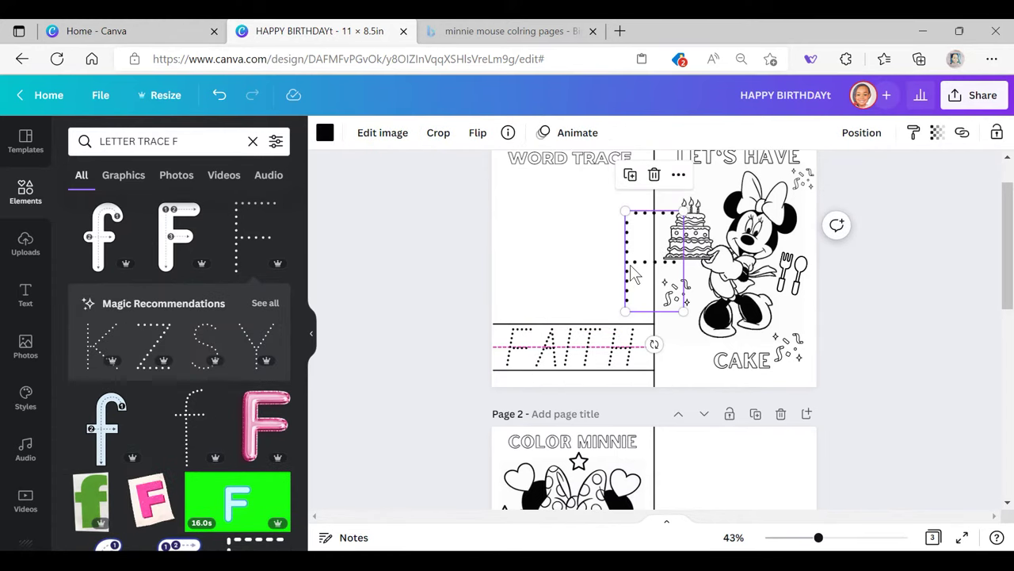
left_click_drag(634, 274, 563, 258)
left_click(933, 342)
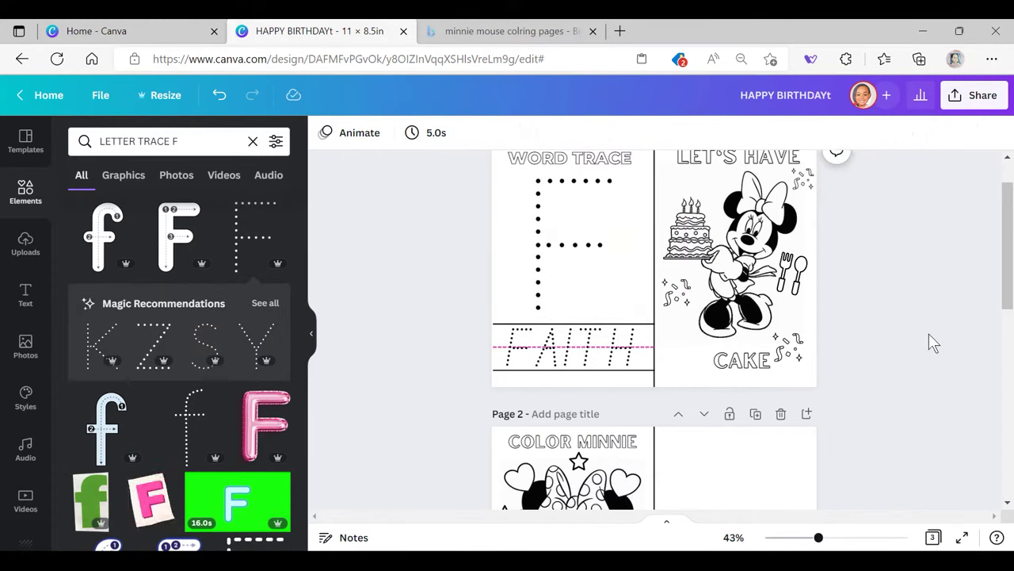
Step: Enlarge the WORD TRACE heading slightly
scroll(928, 340, "up", 1)
left_click(569, 212)
left_click(512, 133)
left_click(512, 133)
left_click(845, 282)
Step: Move the dotted tracing word on page 1 aside and recolor the pink dashed middle writing line black
left_click_drag(607, 400, 613, 356)
left_click(573, 400)
left_click(325, 132)
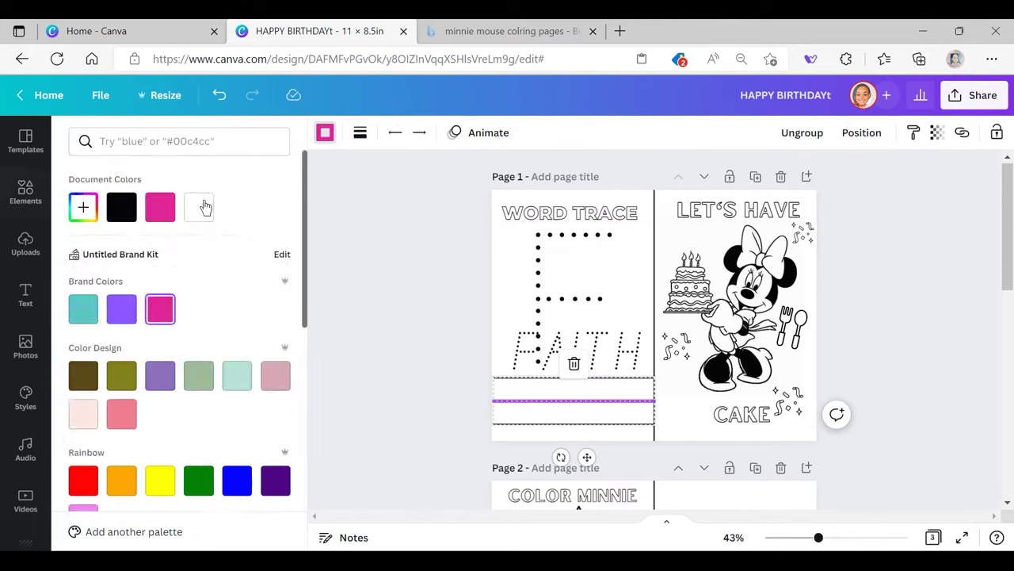
scroll(205, 207, "down", 5)
left_click(84, 388)
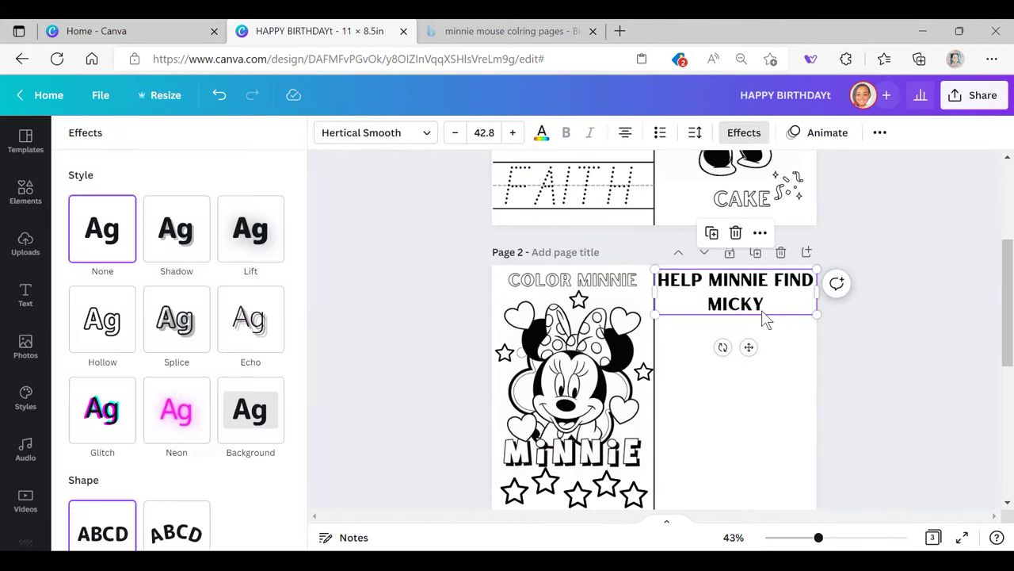
Step: Shrink the HELP MINNIE FIND MICKY heading to size 27.1 and place it near the top of page 2's blank half
left_click_drag(815, 313, 757, 278)
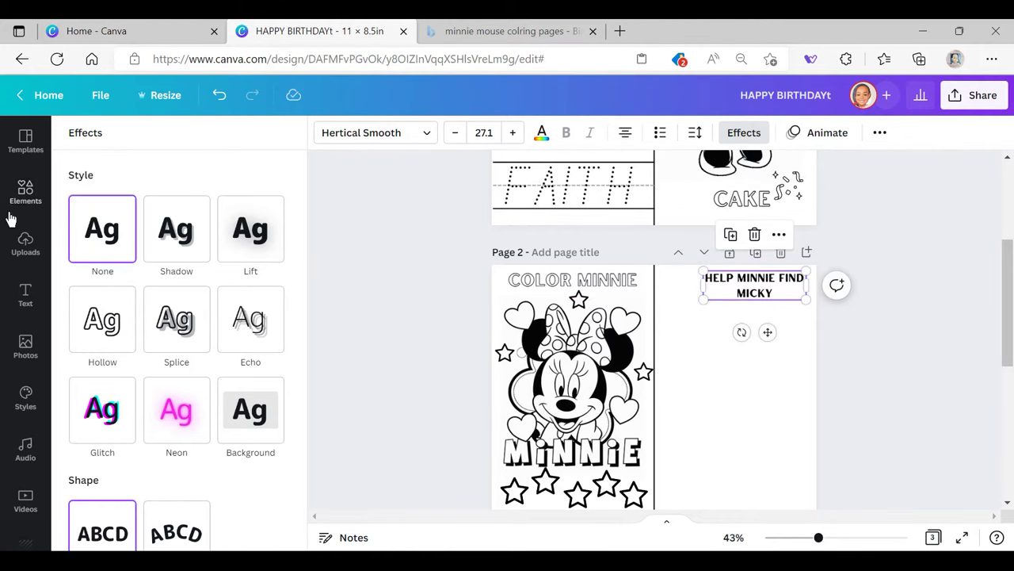
Step: Search the design elements for MAZE
left_click(29, 199)
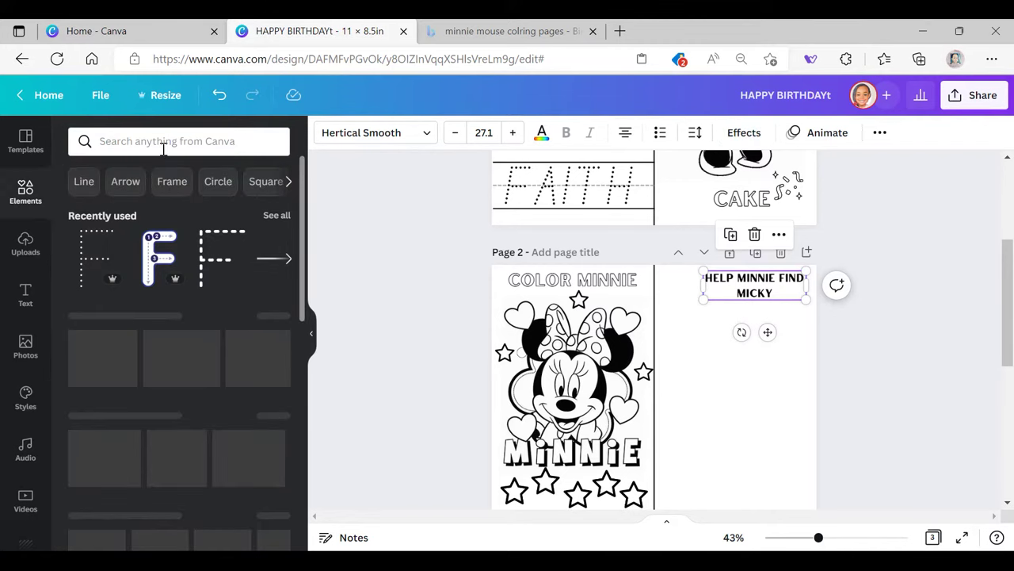
left_click(163, 148)
type("MA")
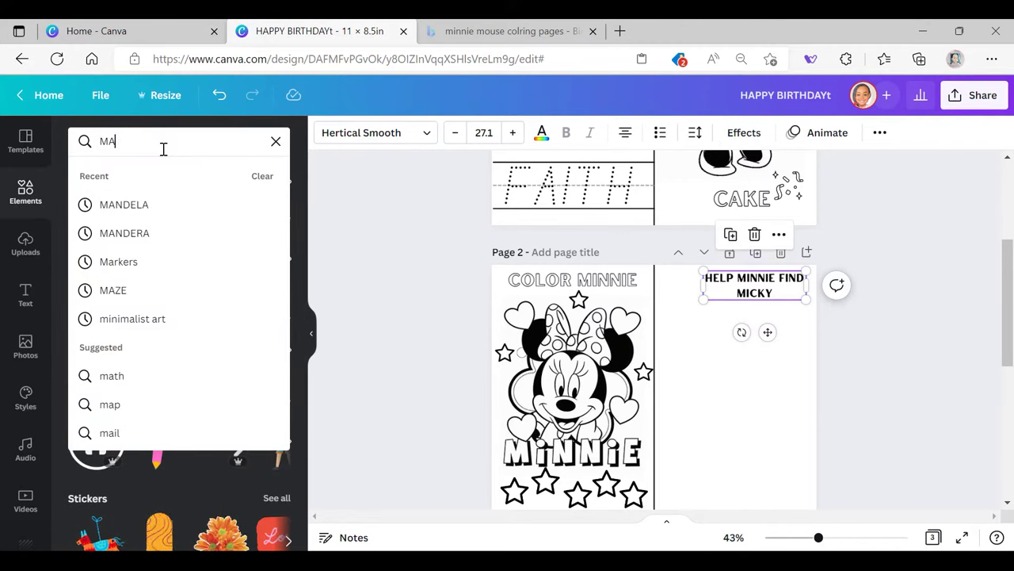
type("ZE")
key("Return")
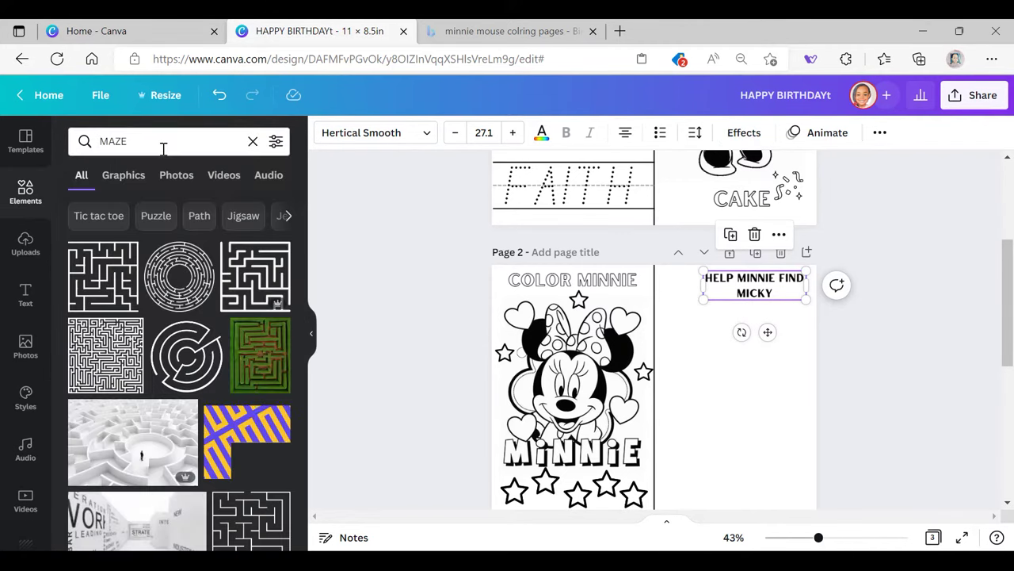
Step: Insert the simple black rectangular maze, move it below the HELP MINNIE FIND MICKY heading and rotate it 90° to stand upright
scroll(184, 256, "down", 2)
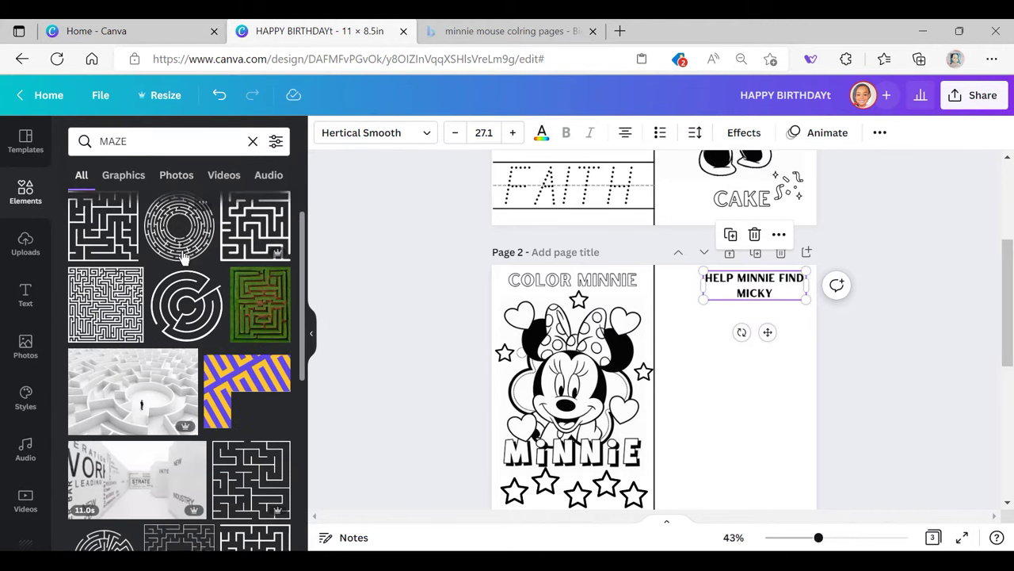
scroll(183, 256, "down", 6)
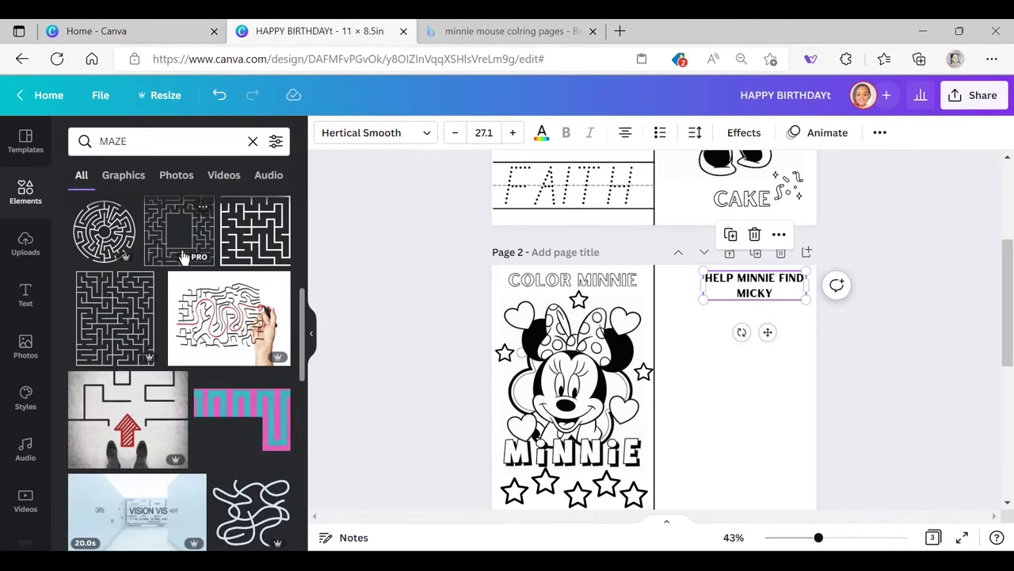
scroll(183, 256, "down", 5)
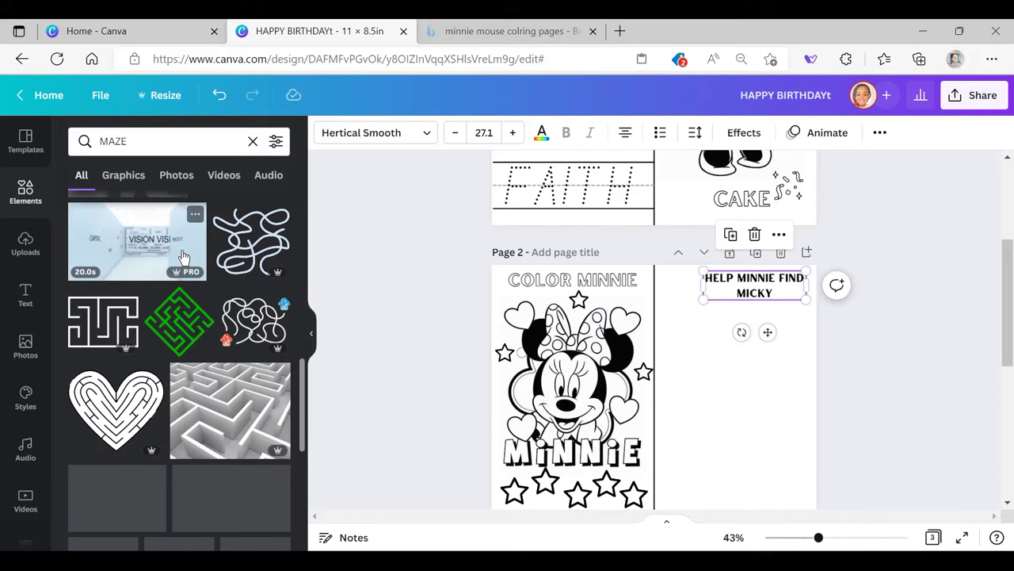
scroll(95, 318, "down", 4)
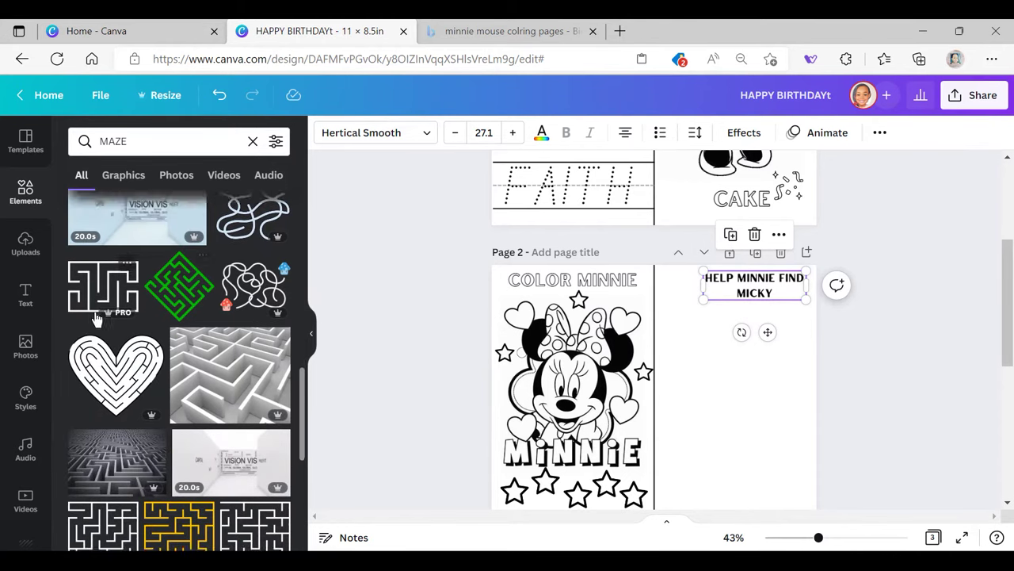
scroll(95, 319, "down", 3)
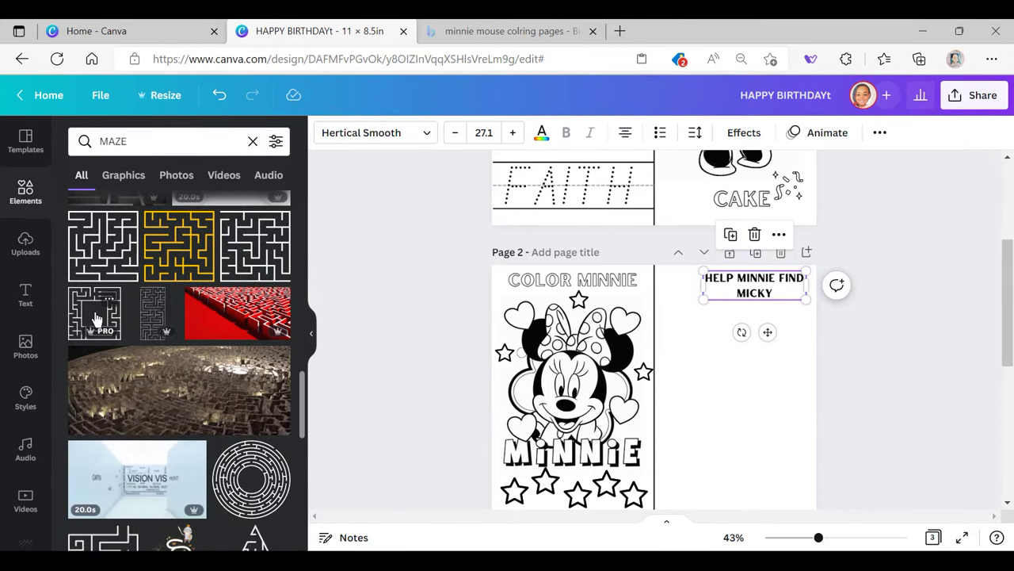
scroll(95, 319, "up", 4)
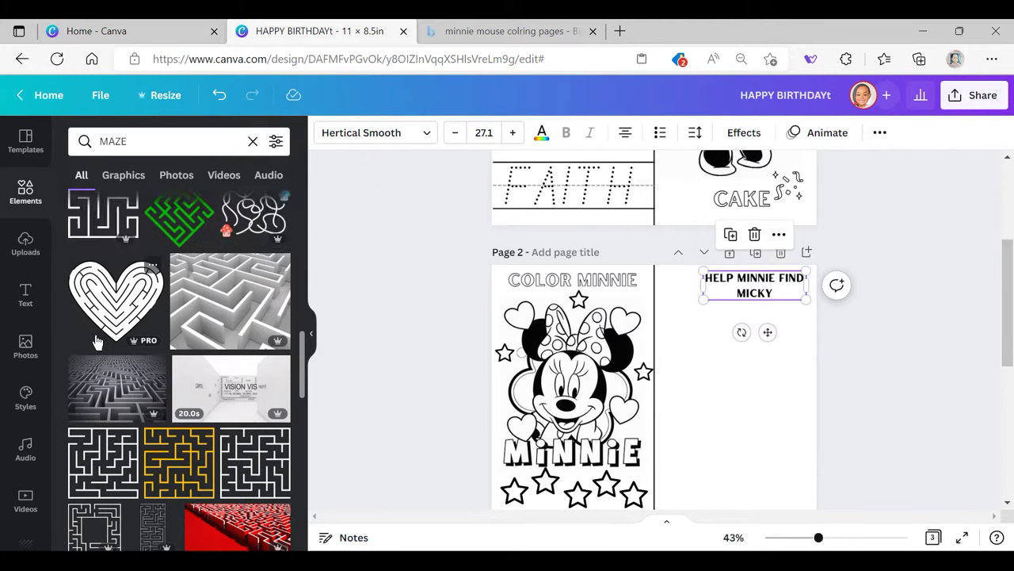
scroll(95, 345, "up", 2)
left_click(89, 372)
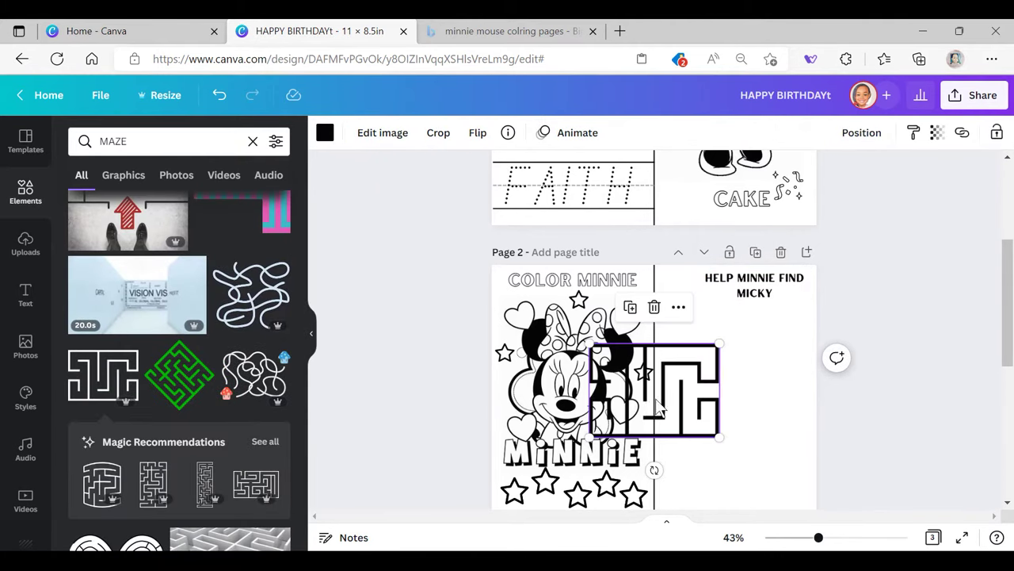
left_click_drag(655, 393, 736, 392)
left_click_drag(736, 470, 783, 388)
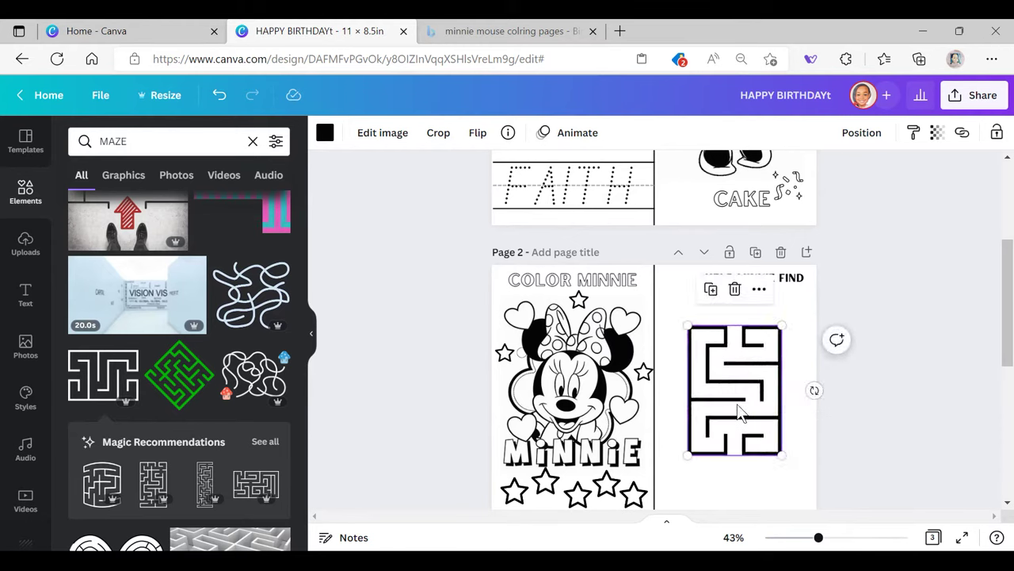